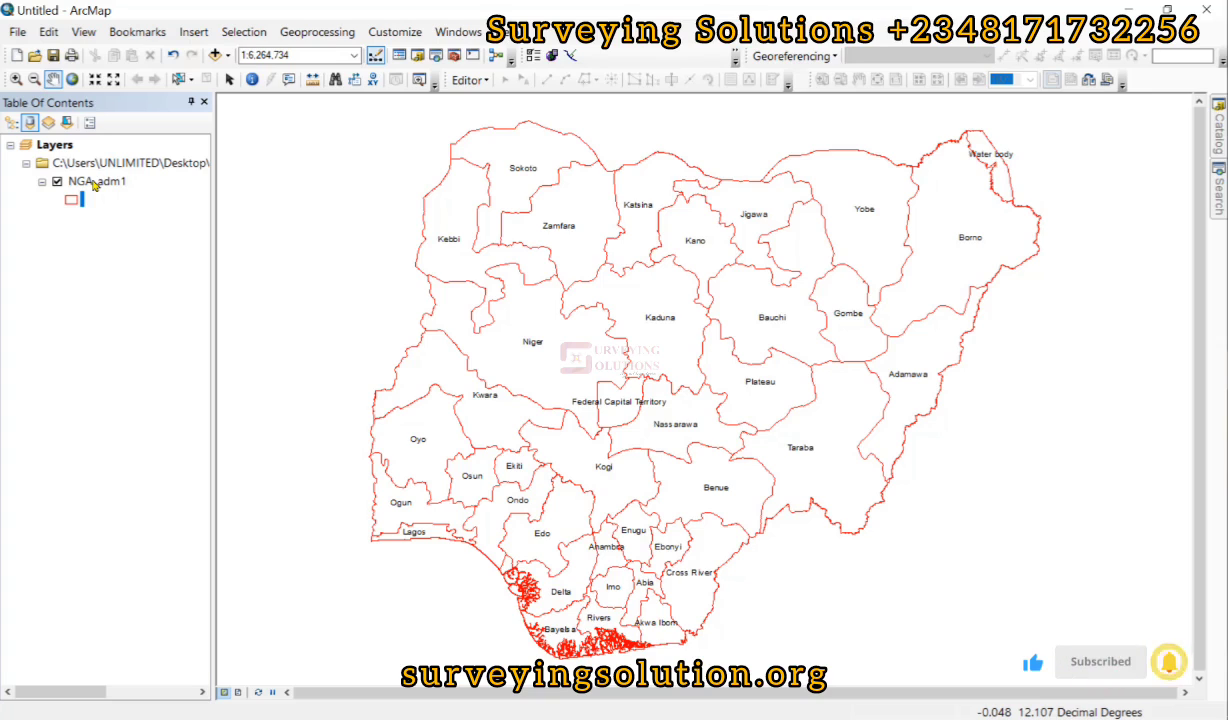
# Make the labelled NGA_adm1 state layer the active layer in the Table of Contents.
pyautogui.click(93, 184)
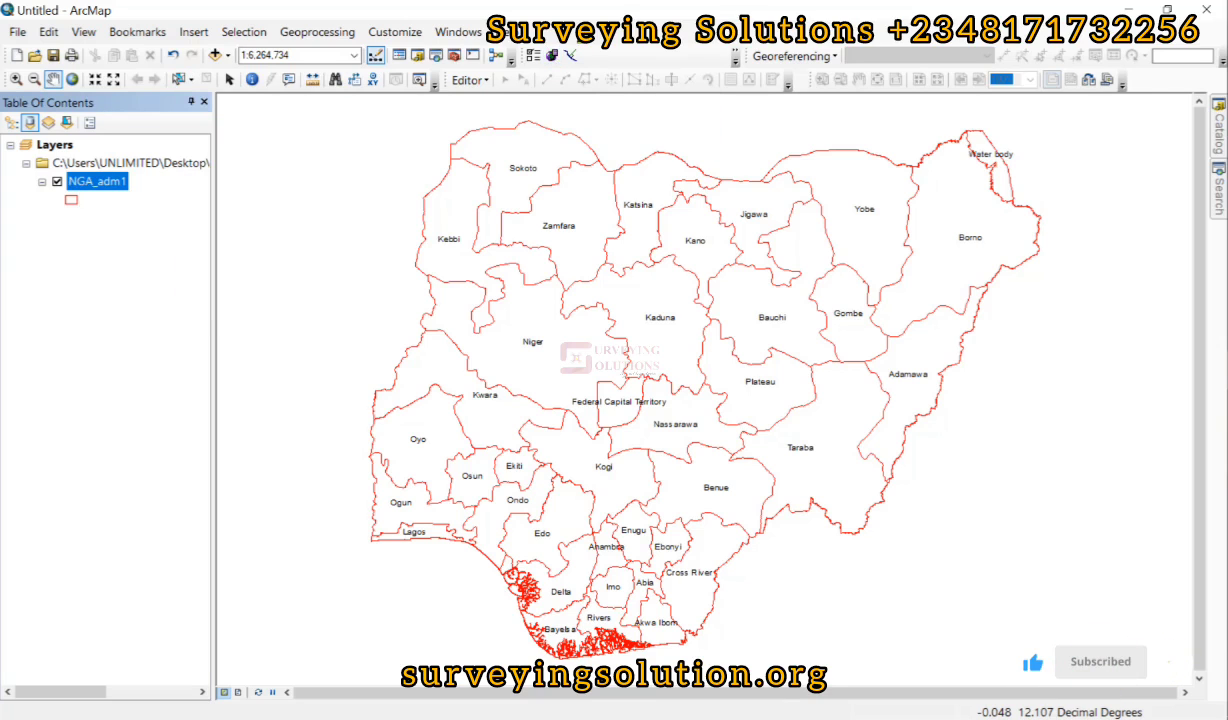
# Switch to the Select Features tool for picking states on the map.
pyautogui.rightClick(585, 31)
pyautogui.moveTo(684, 710)
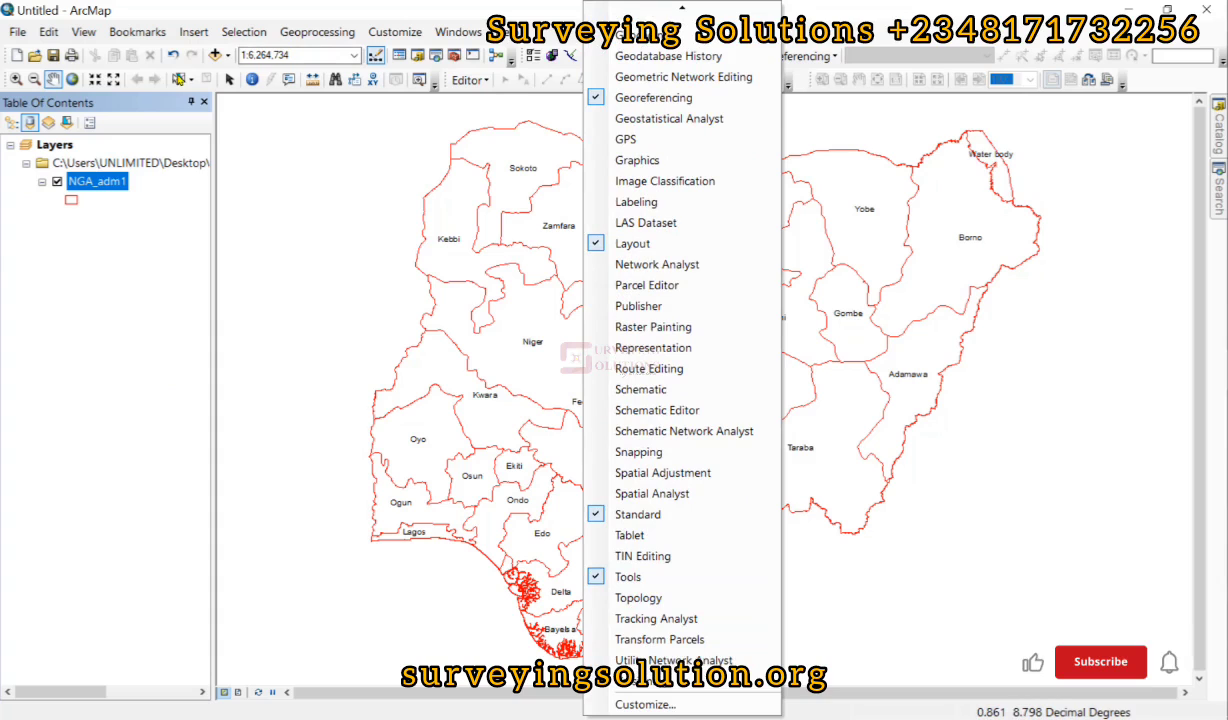
pyautogui.click(180, 80)
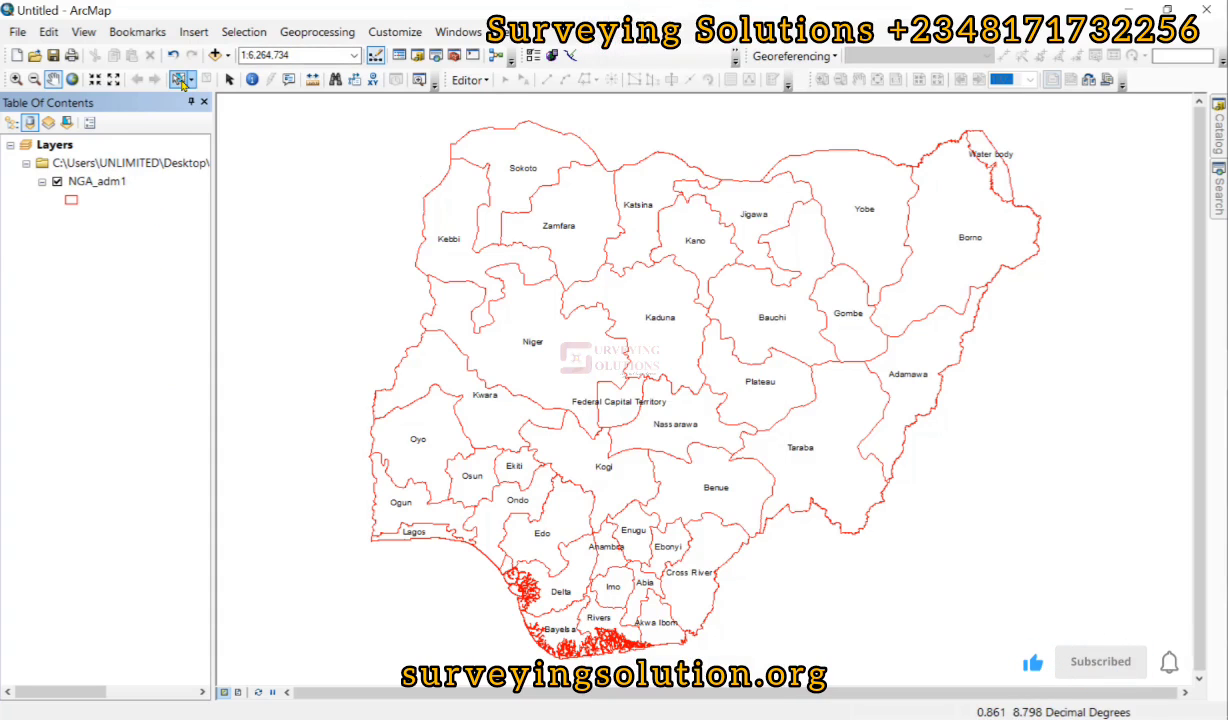
pyautogui.click(180, 82)
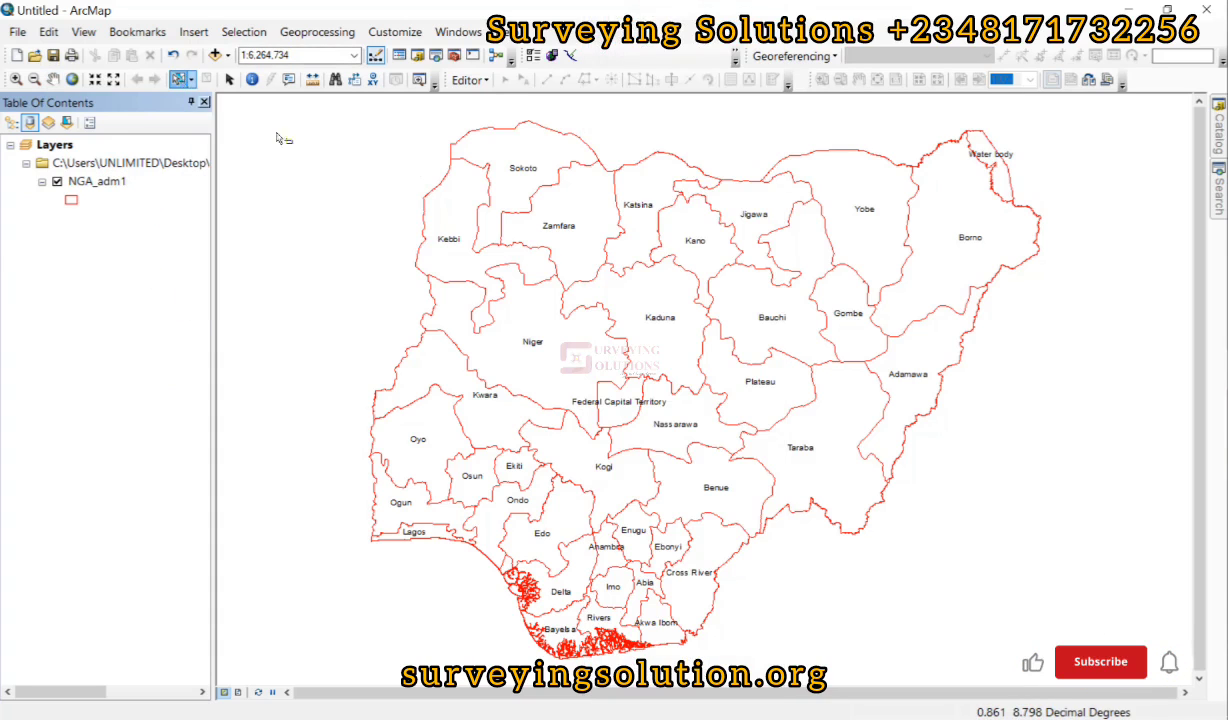
# Select only Rivers state, zooming in and panning south to show its coast.
pyautogui.click(533, 361)
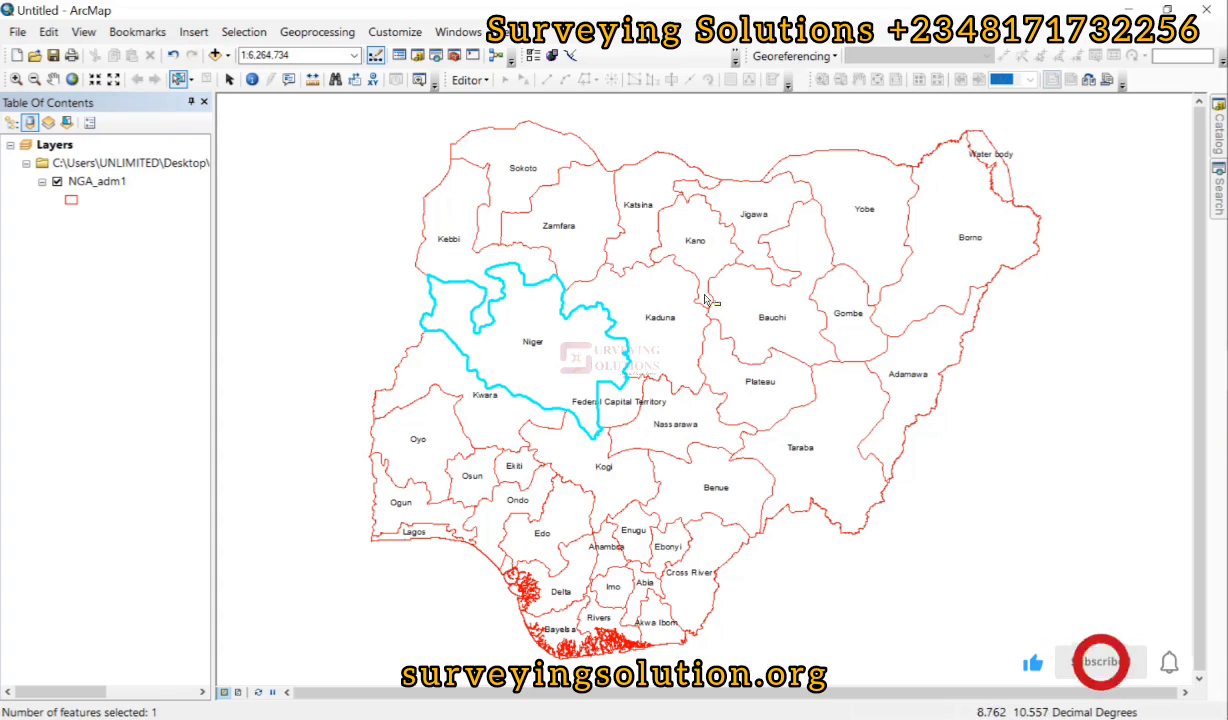
pyautogui.click(652, 298)
pyautogui.click(762, 296)
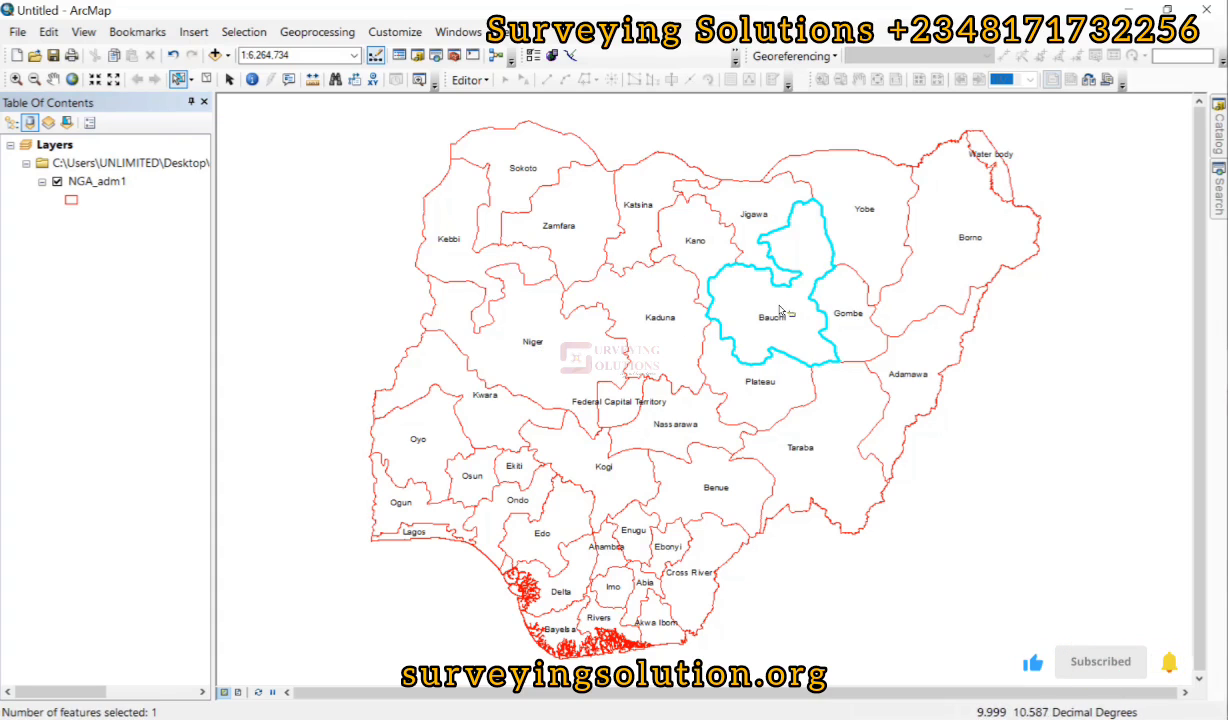
pyautogui.click(810, 412)
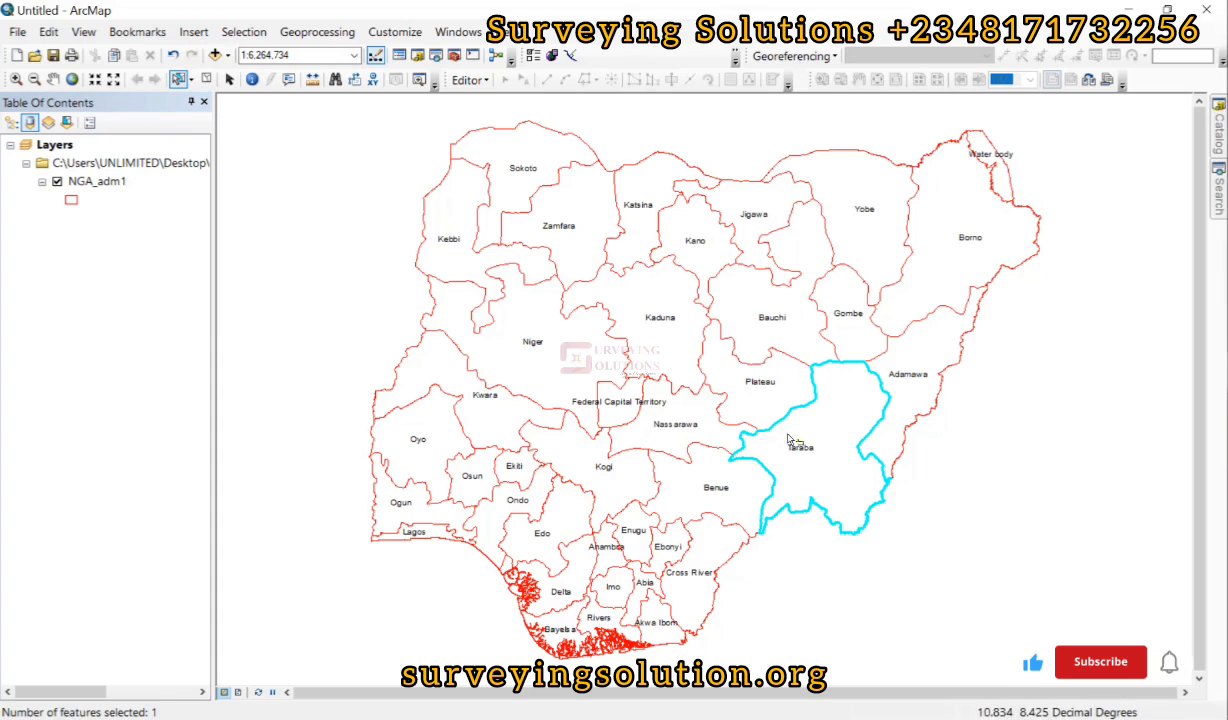
pyautogui.click(699, 486)
pyautogui.click(655, 410)
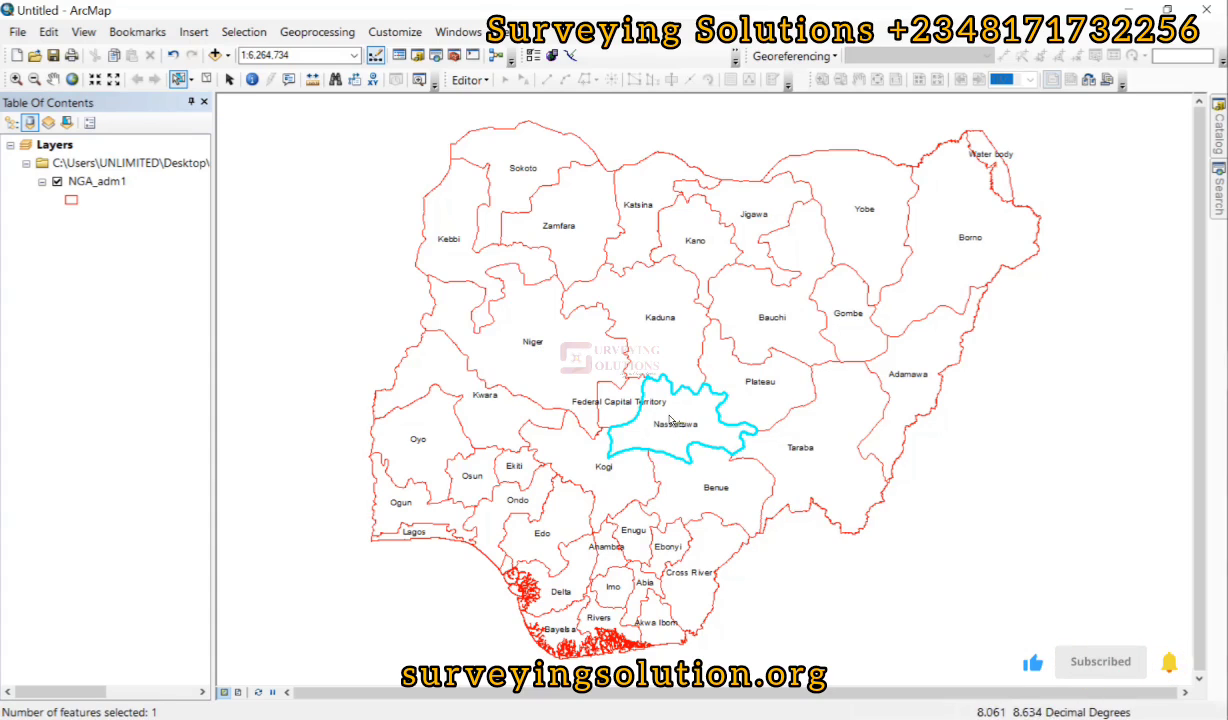
pyautogui.click(597, 468)
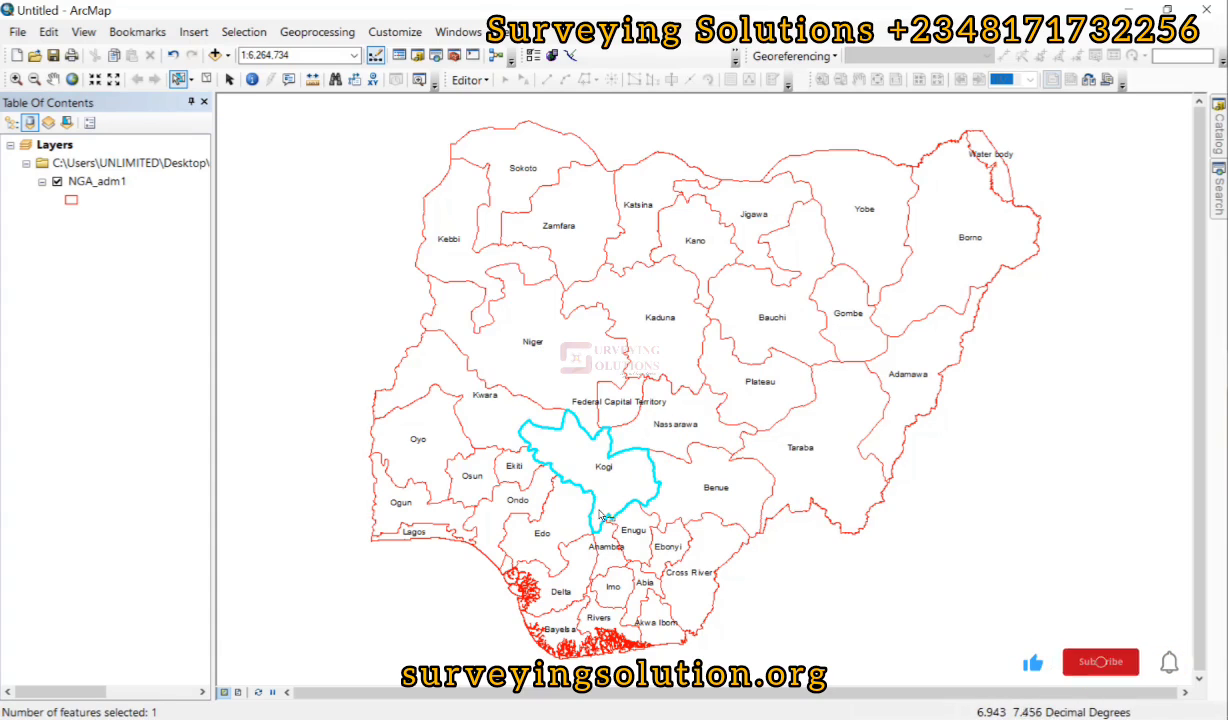
pyautogui.scroll(5, 593, 622)
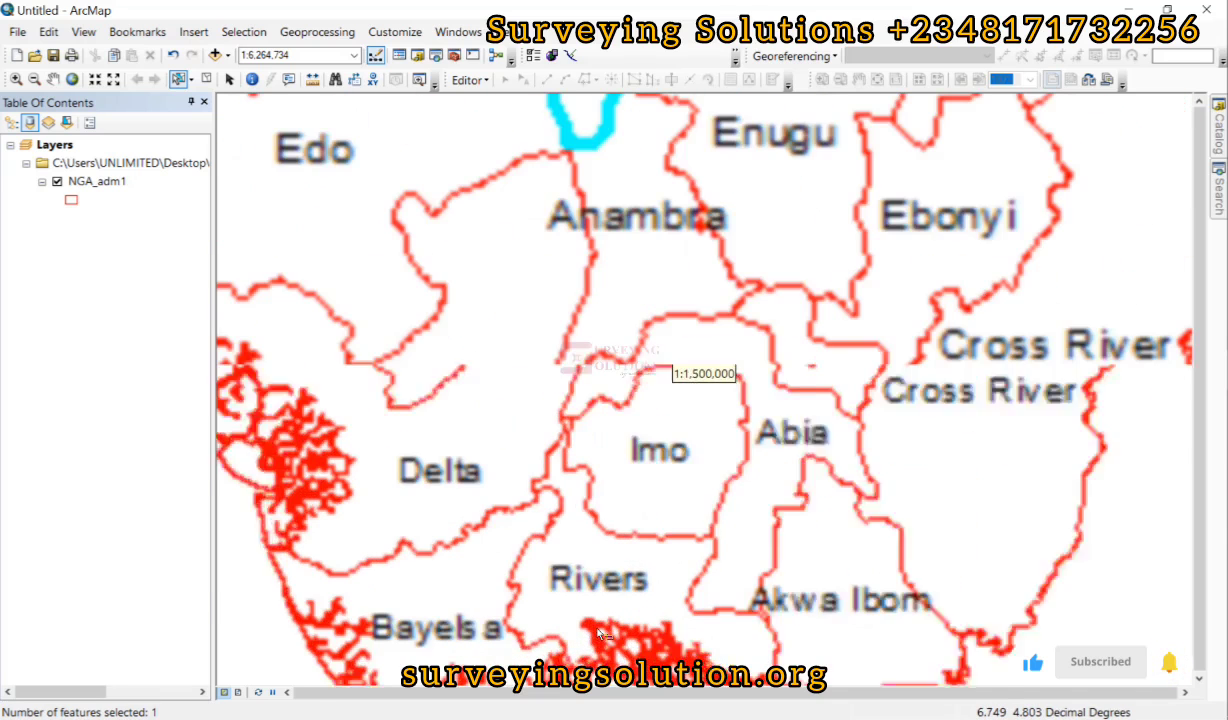
pyautogui.click(587, 576)
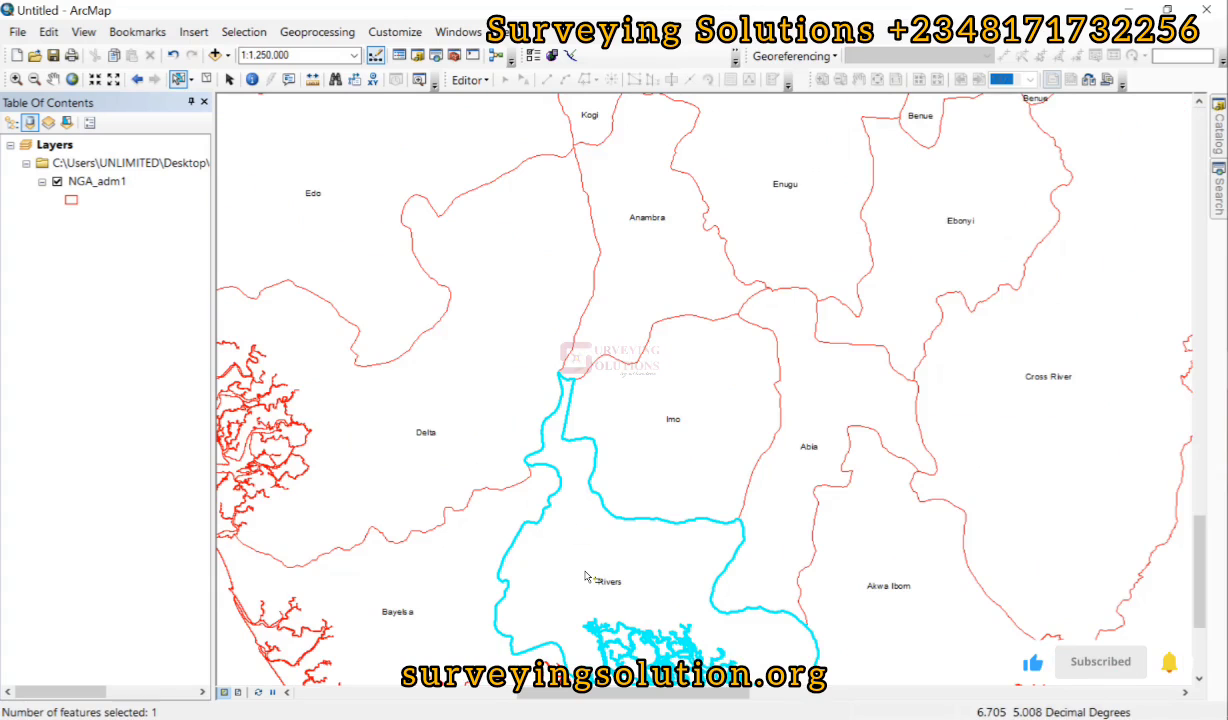
pyautogui.press('Down')
pyautogui.press('Down')
pyautogui.press('Down')
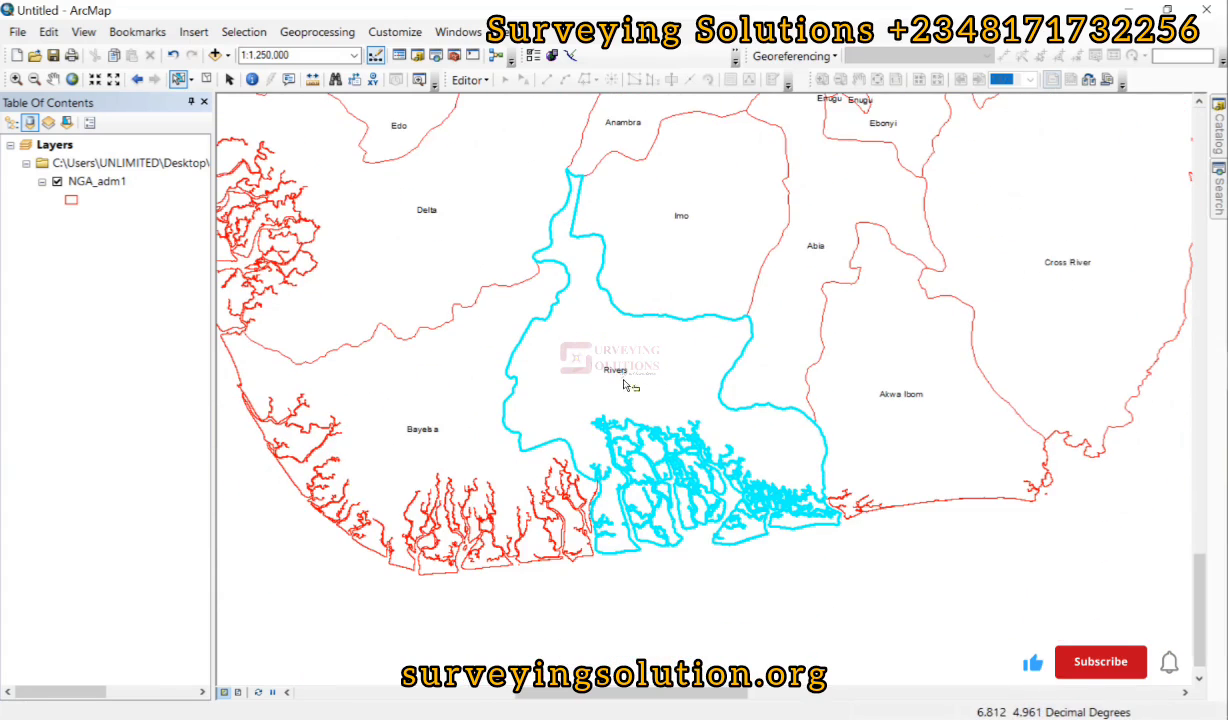
pyautogui.click(100, 182)
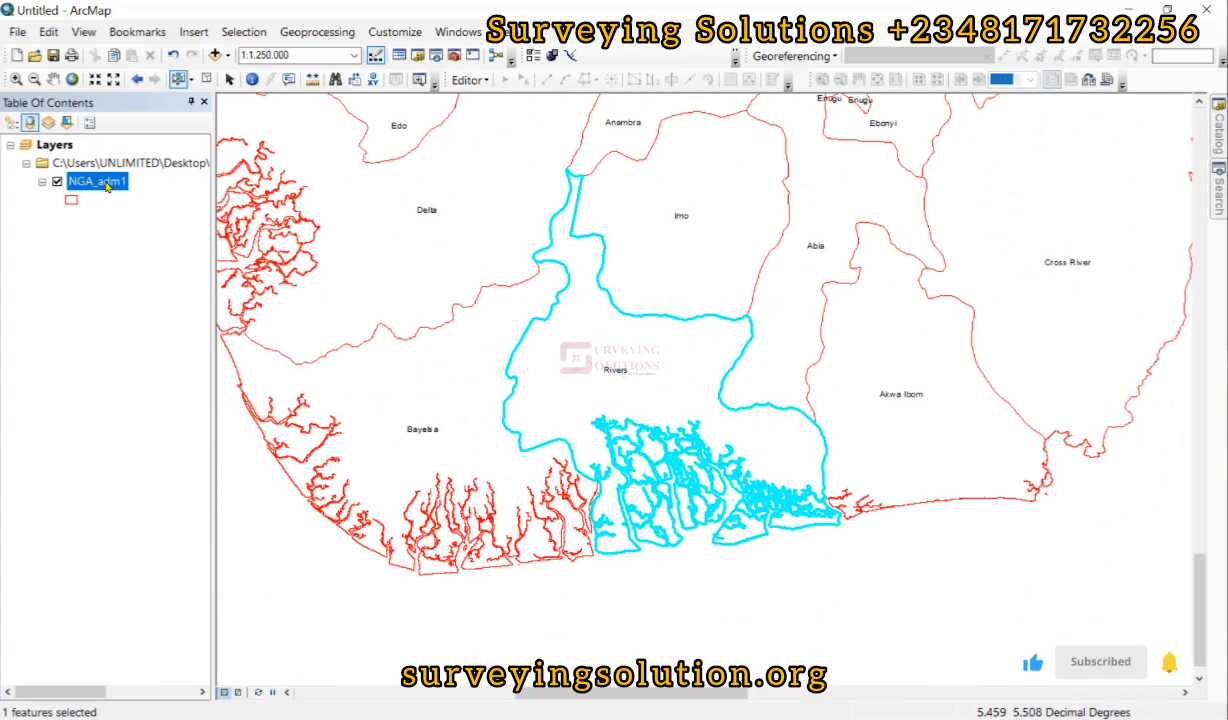
# Start Data > Export Data for the NGA_adm1 layer's selected feature.
pyautogui.rightClick(106, 186)
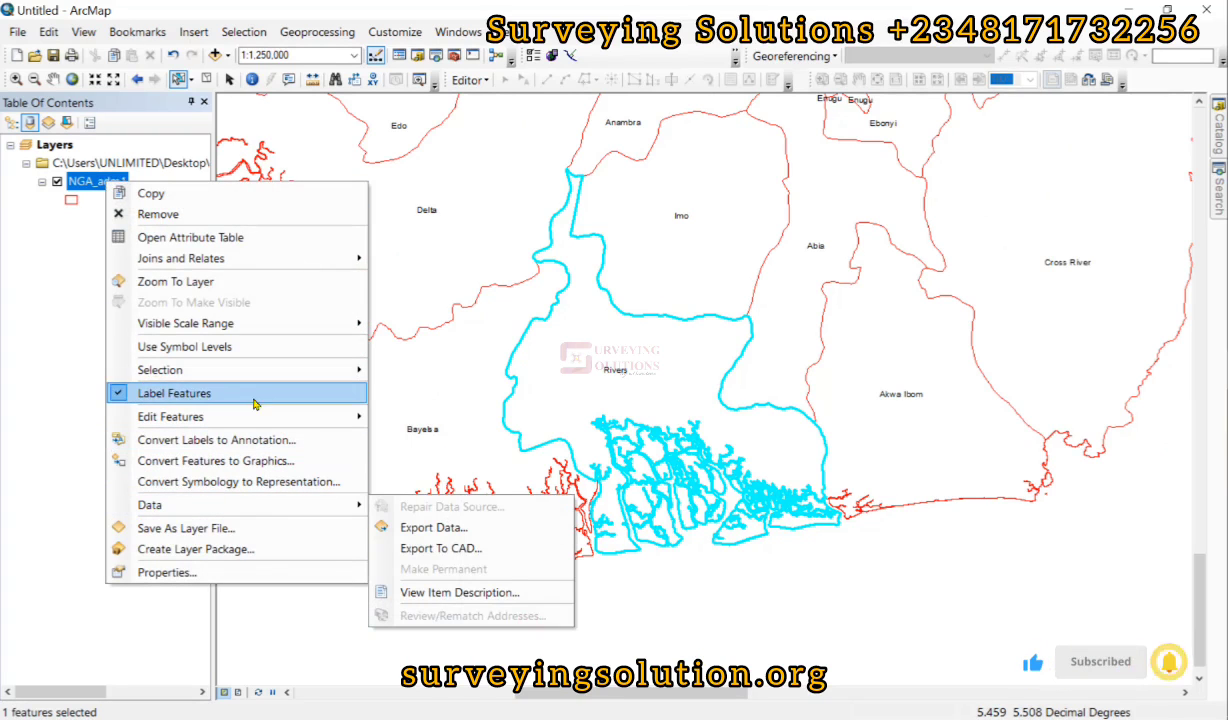
pyautogui.moveTo(263, 380)
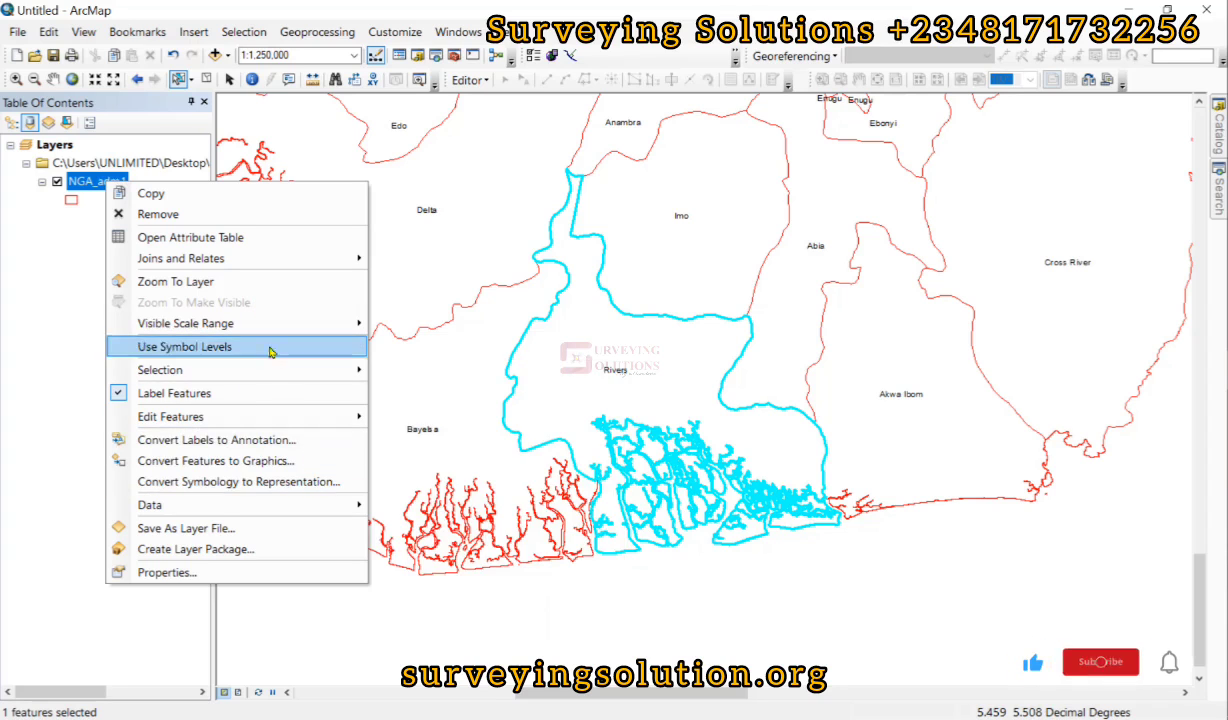
pyautogui.moveTo(356, 505)
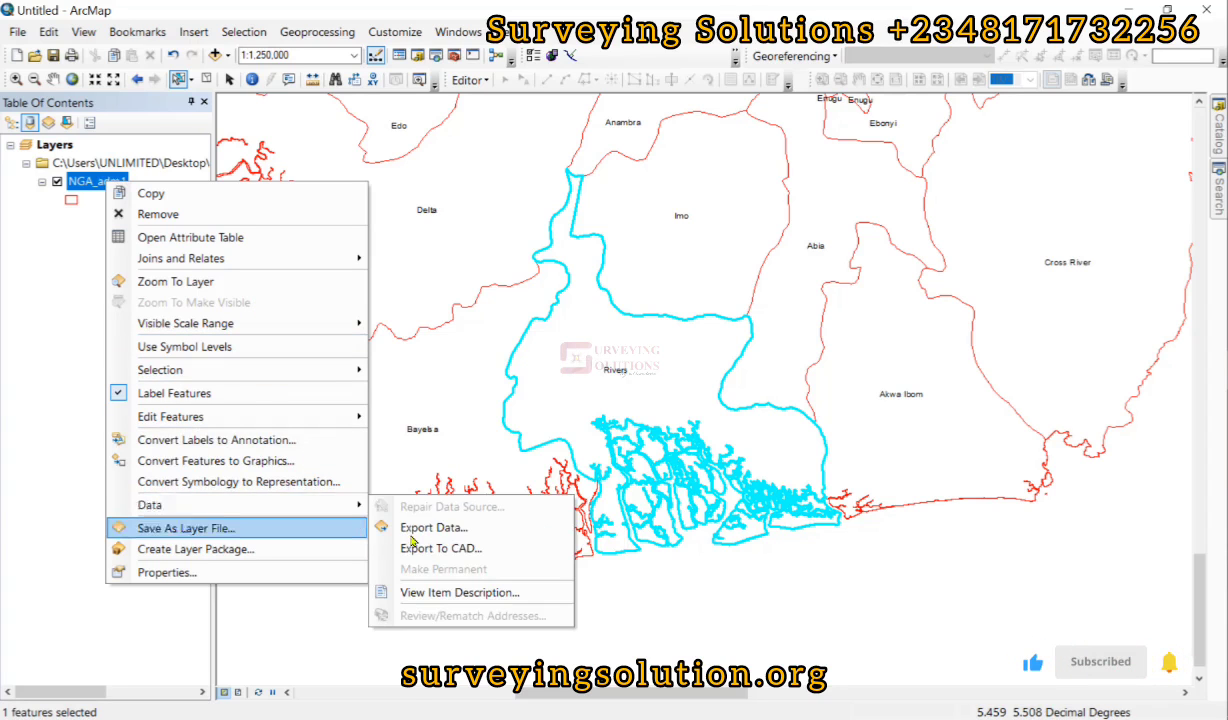
pyautogui.click(385, 532)
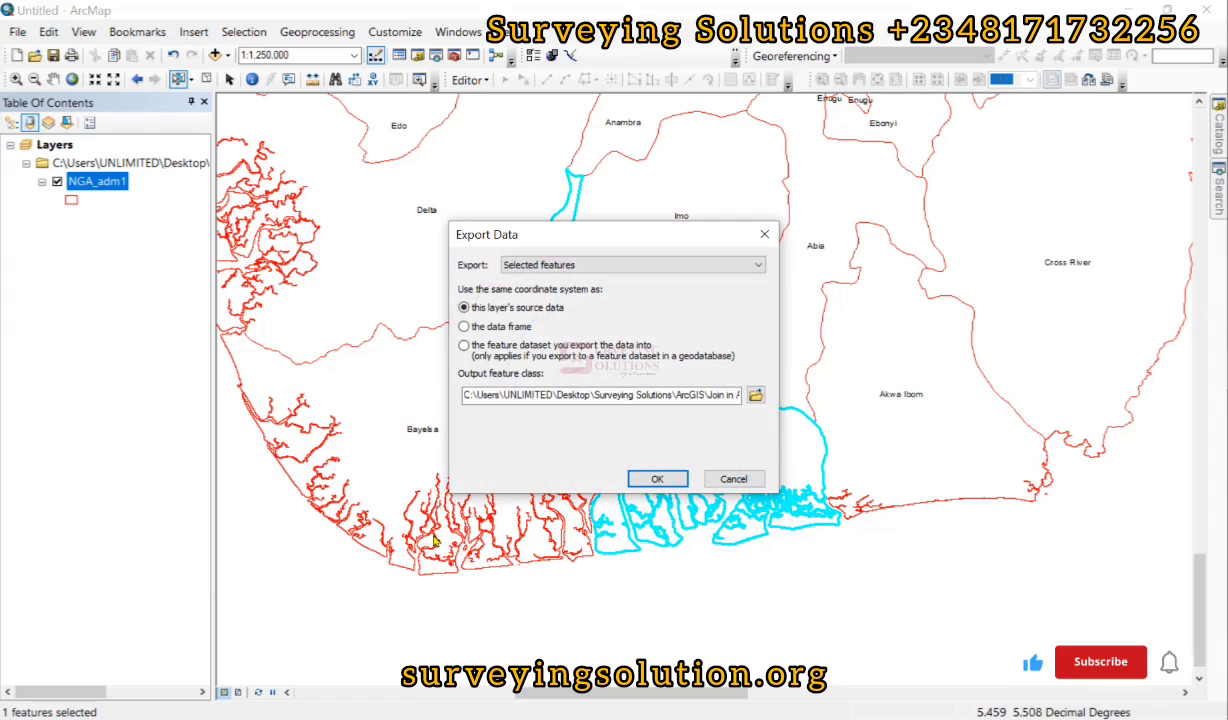
pyautogui.click(566, 266)
pyautogui.click(566, 268)
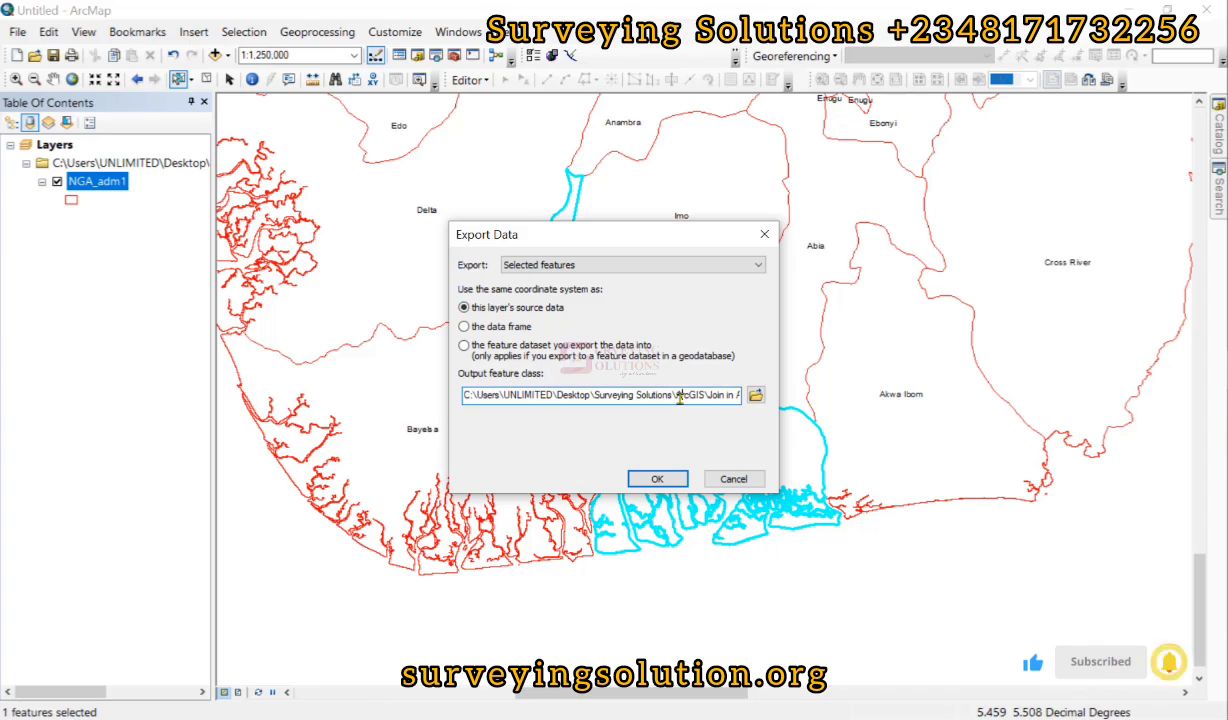
pyautogui.click(679, 395)
pyautogui.write('000000000000000000000000000000000')
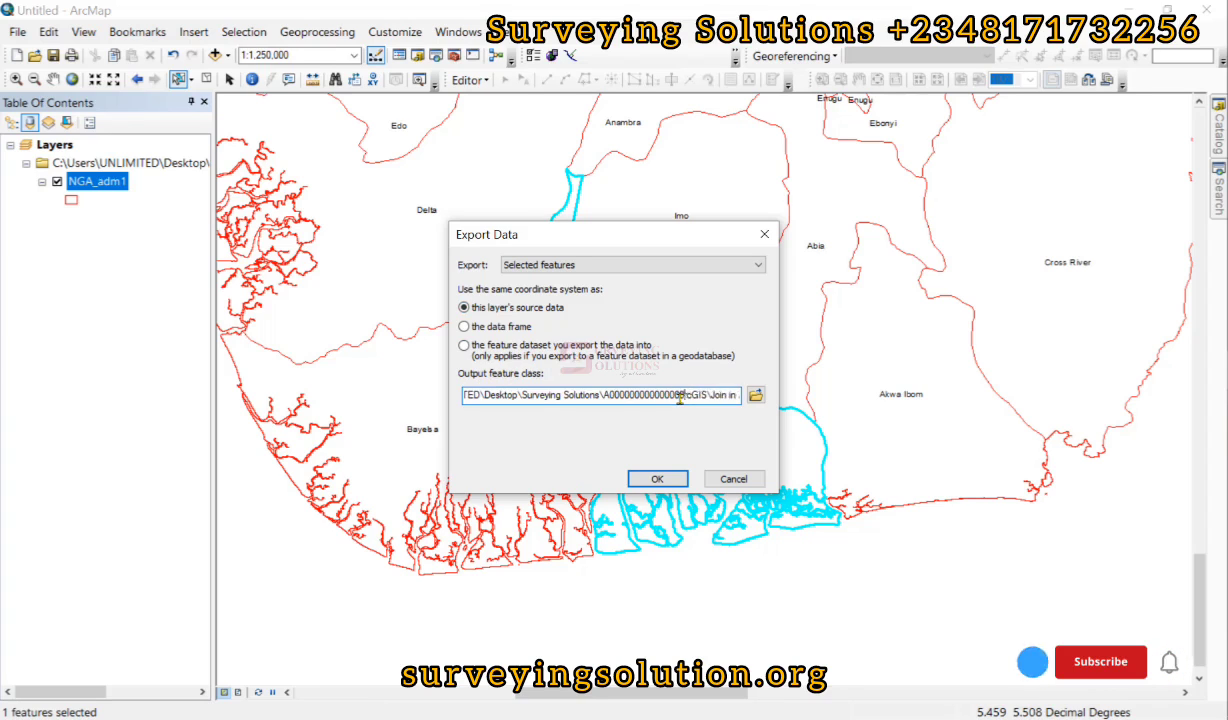
pyautogui.write('00')
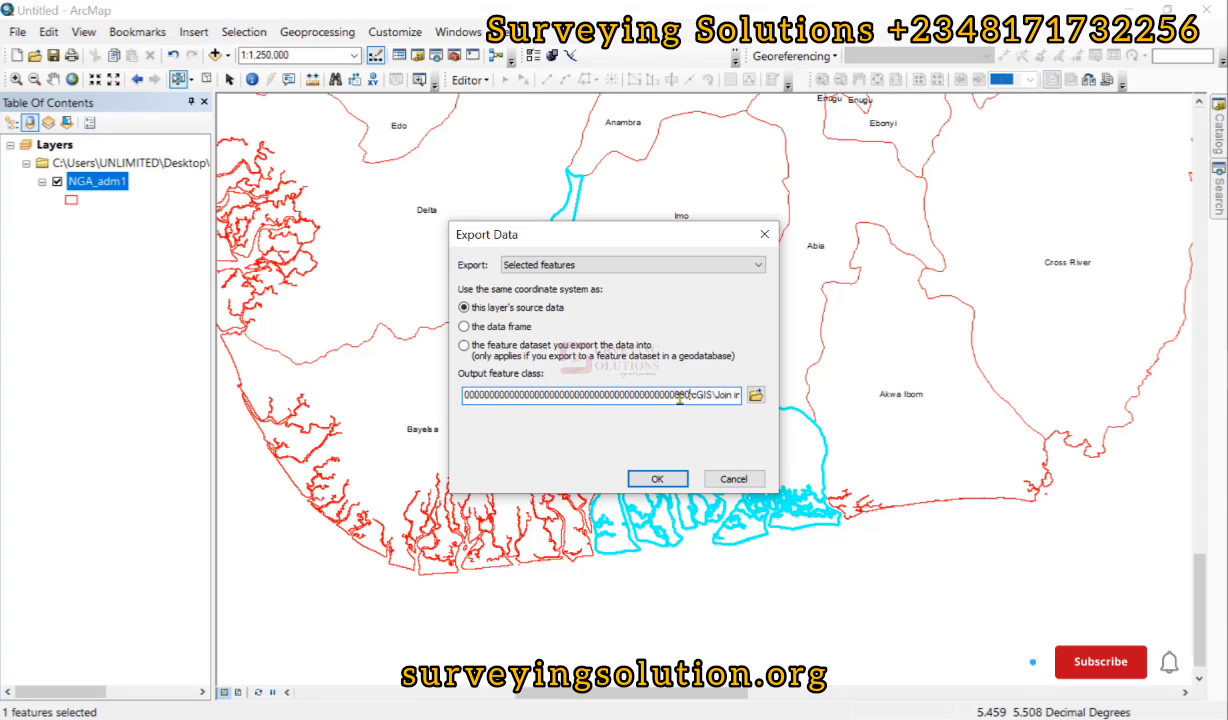
pyautogui.write('0')
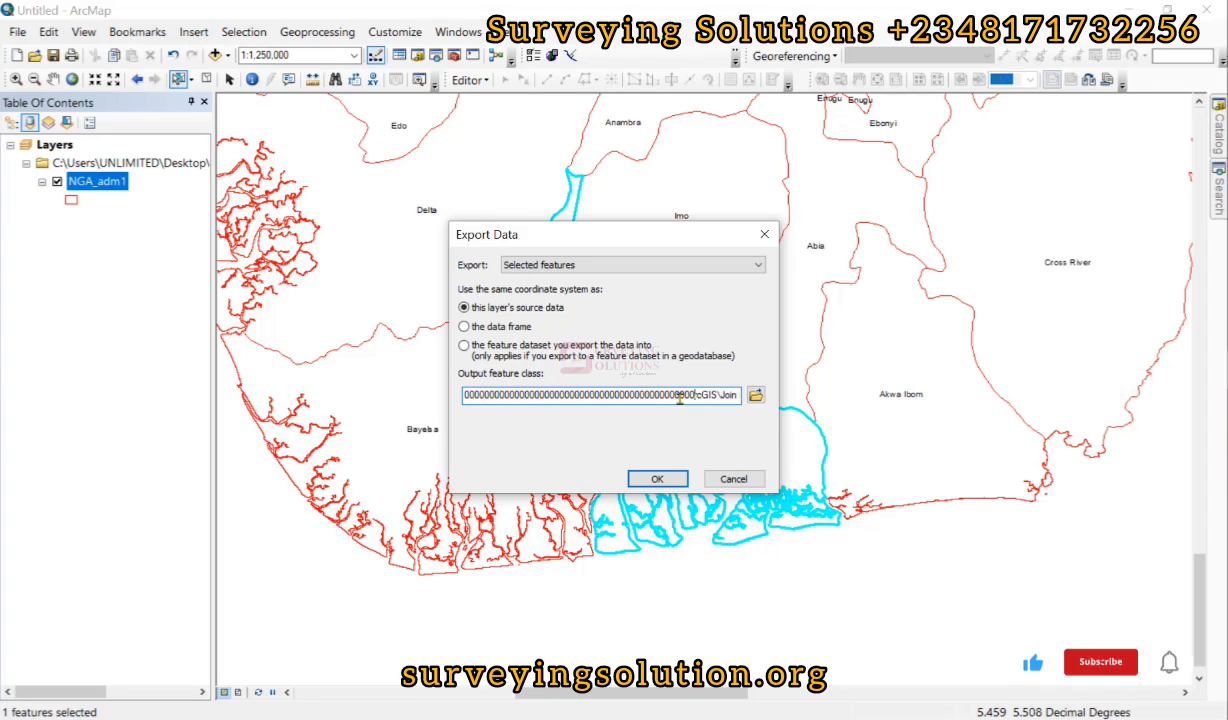
pyautogui.click(757, 397)
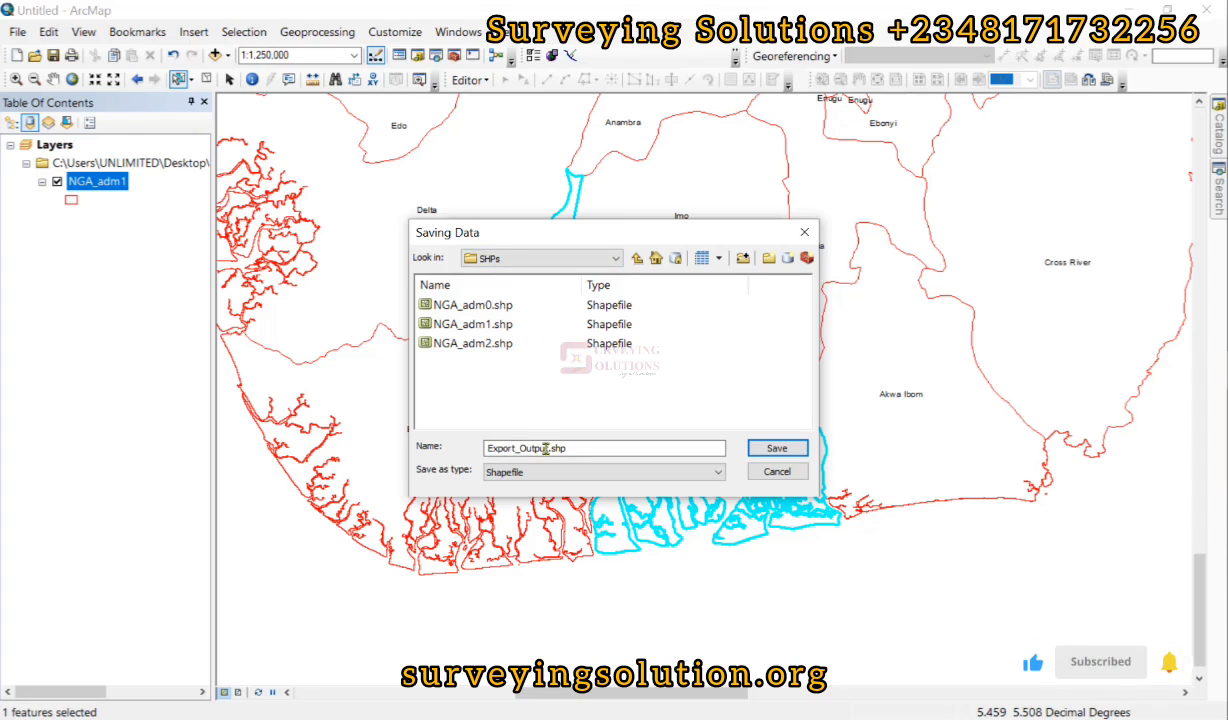
# Save the export output as Shapefile Rivers.shp in the SHPs folder.
pyautogui.moveTo(548, 449); pyautogui.dragTo(414, 446)
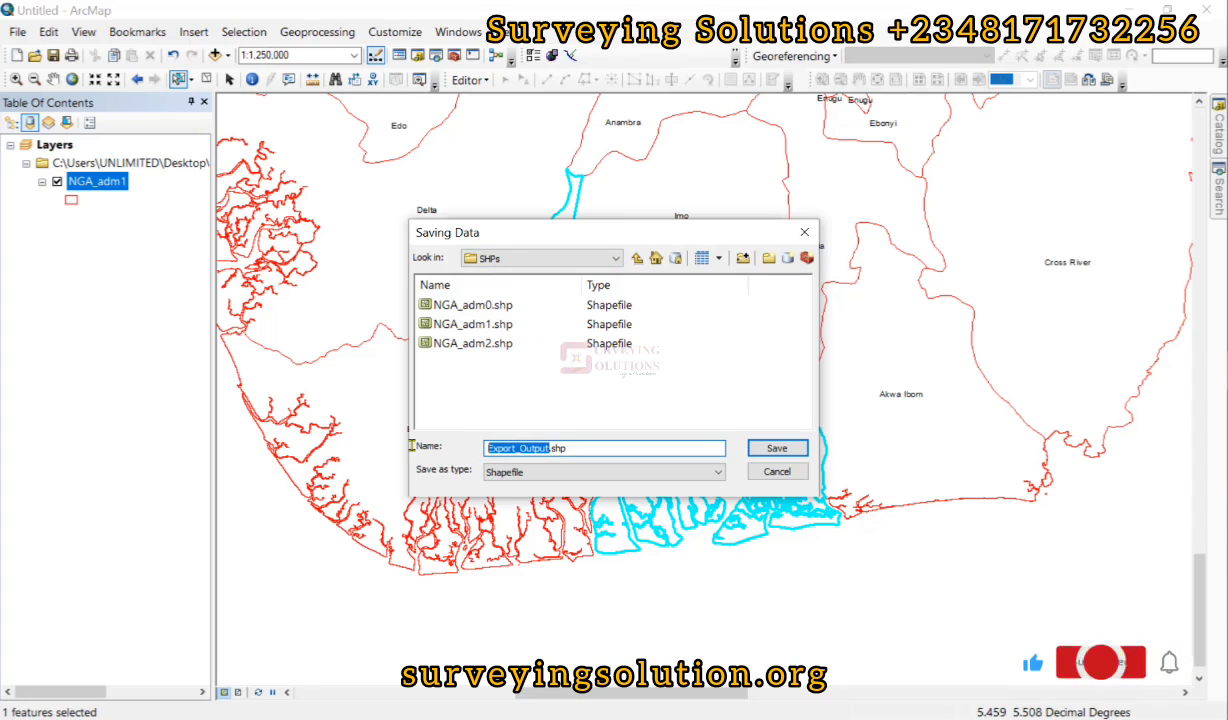
pyautogui.write('R')
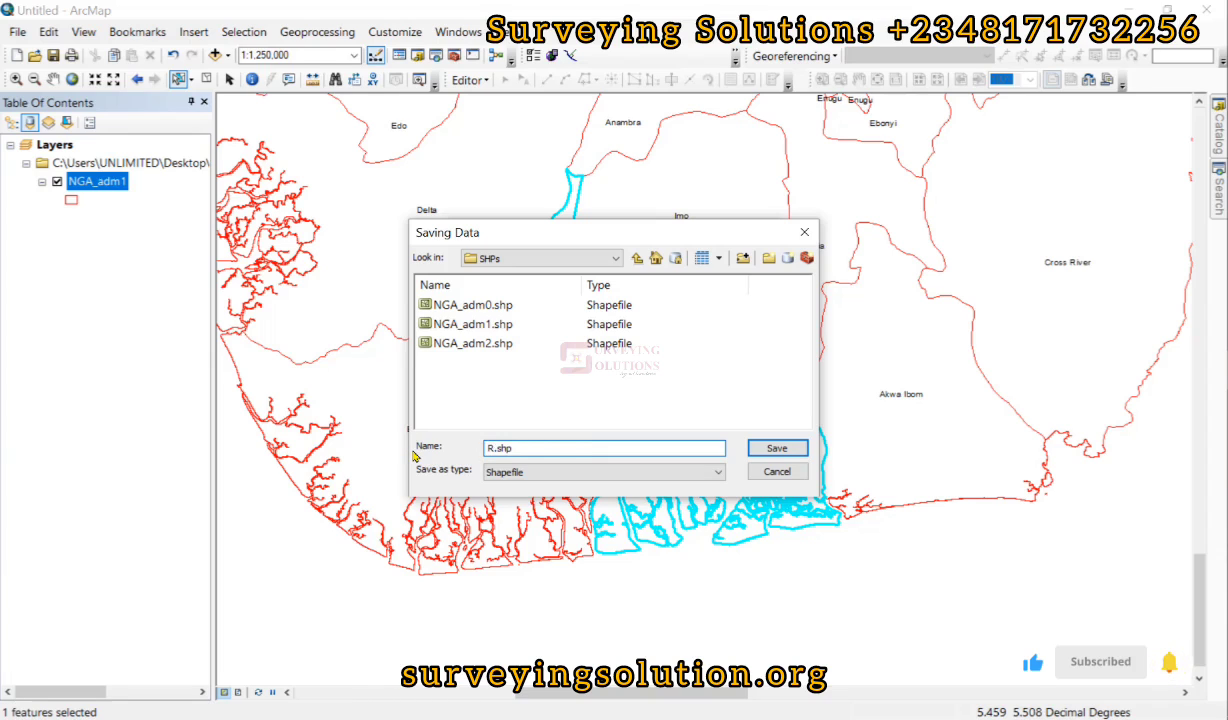
pyautogui.write('ivers')
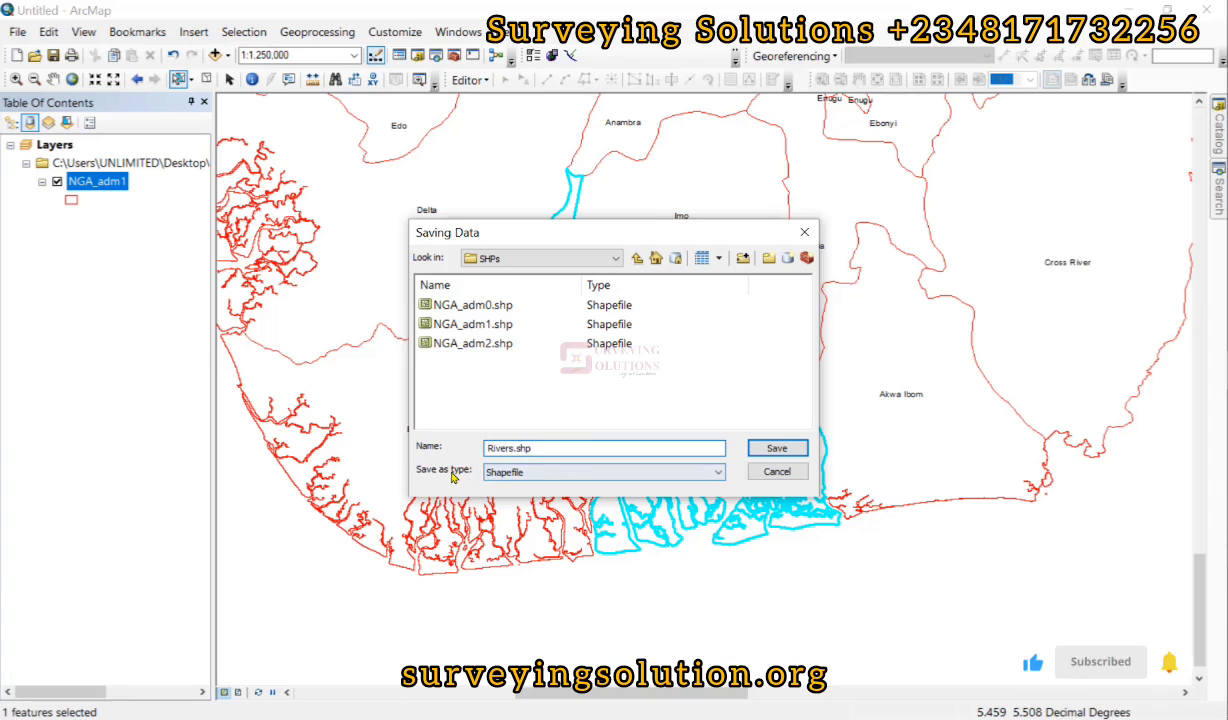
pyautogui.click(527, 474)
pyautogui.click(527, 474)
pyautogui.click(527, 474)
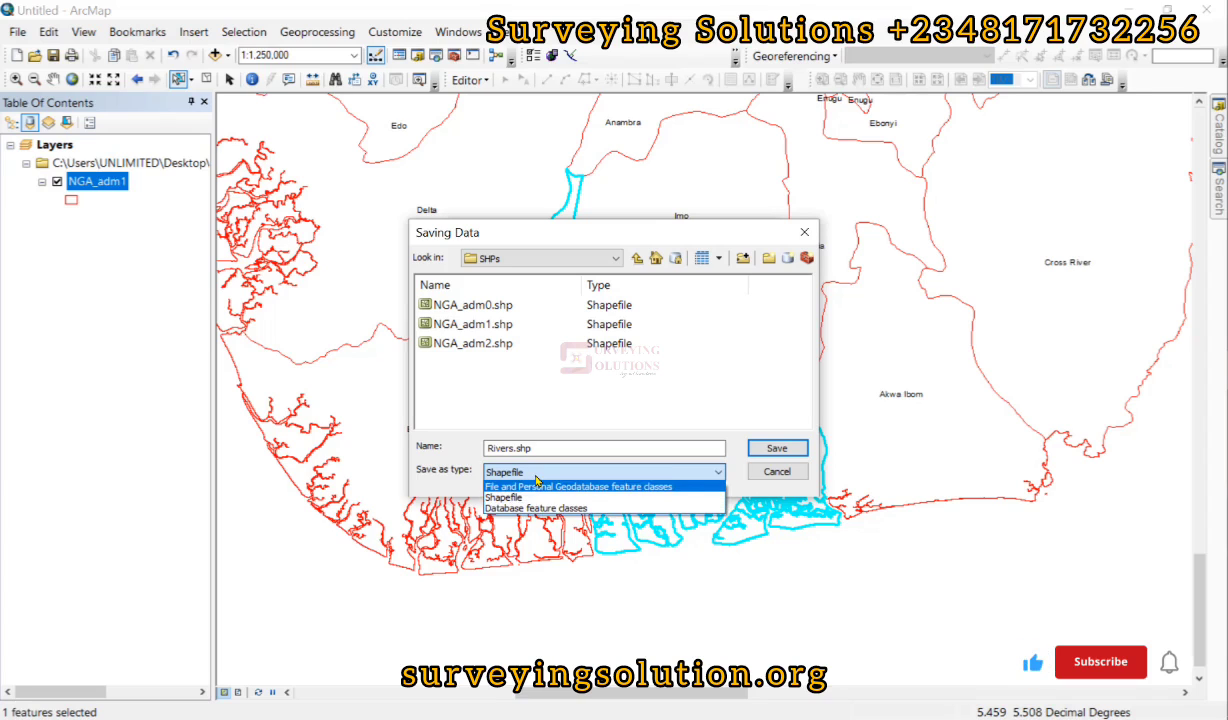
pyautogui.click(527, 473)
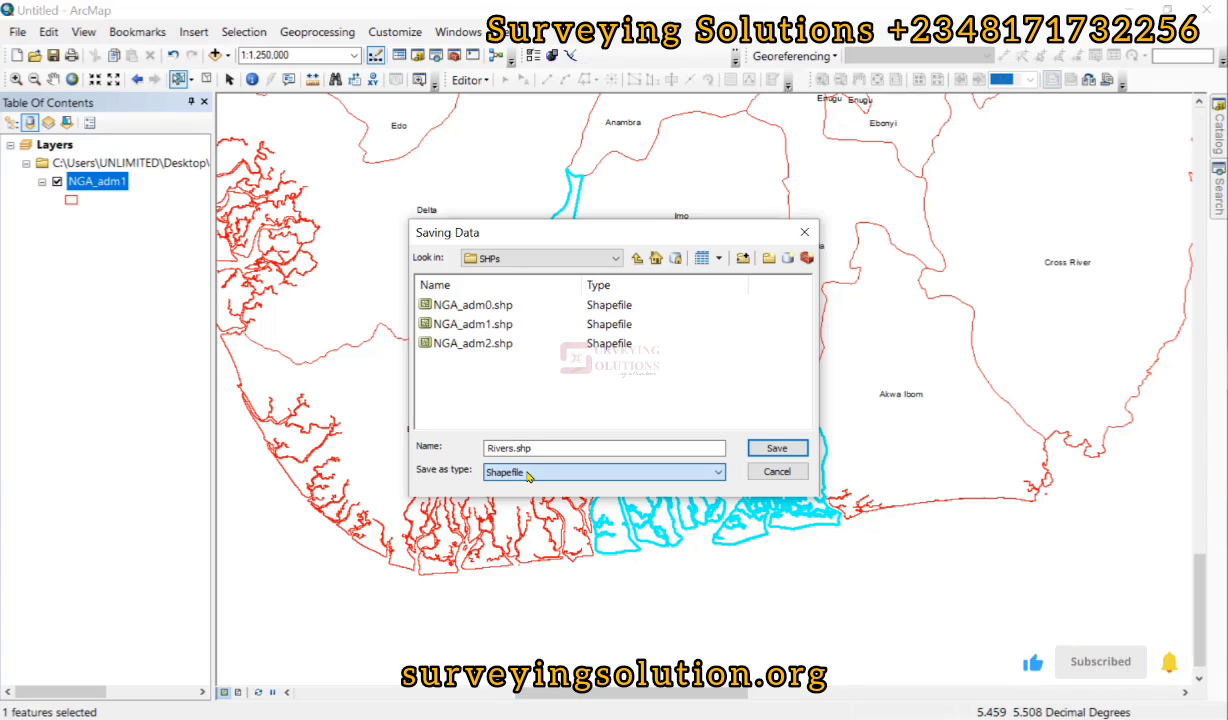
pyautogui.click(777, 448)
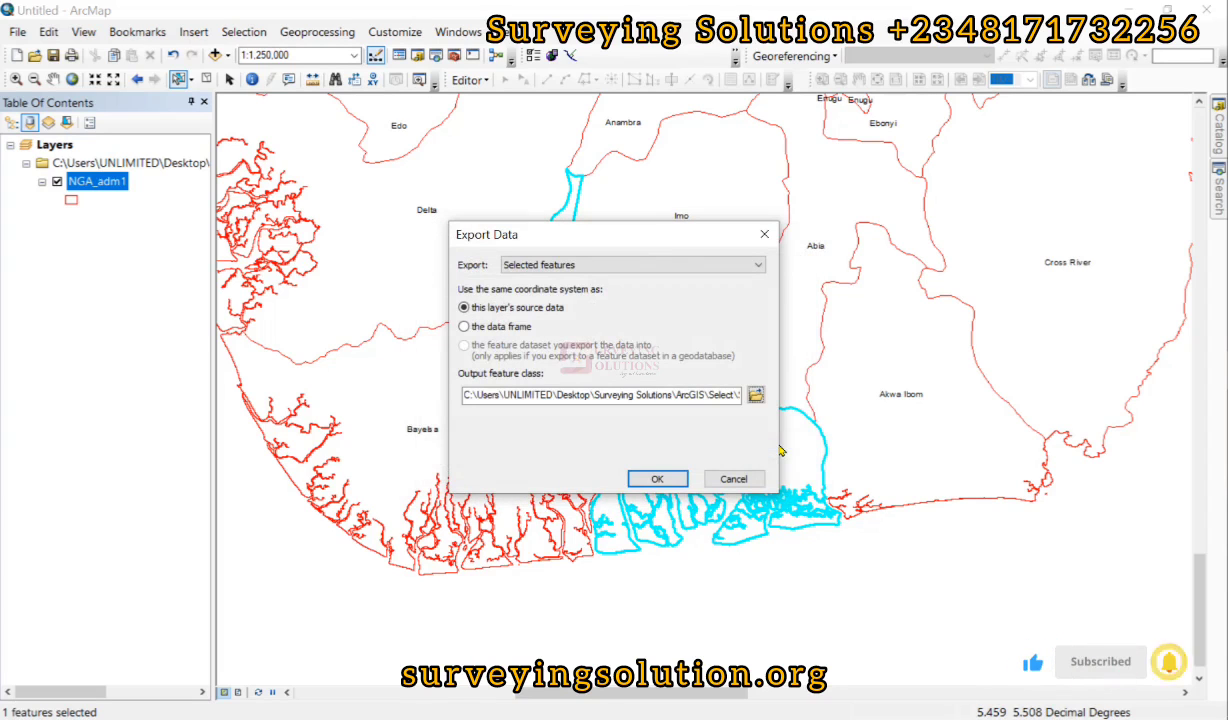
# Export the selected Rivers feature, add it as a map layer, and hide NGA_adm1.
pyautogui.click(659, 476)
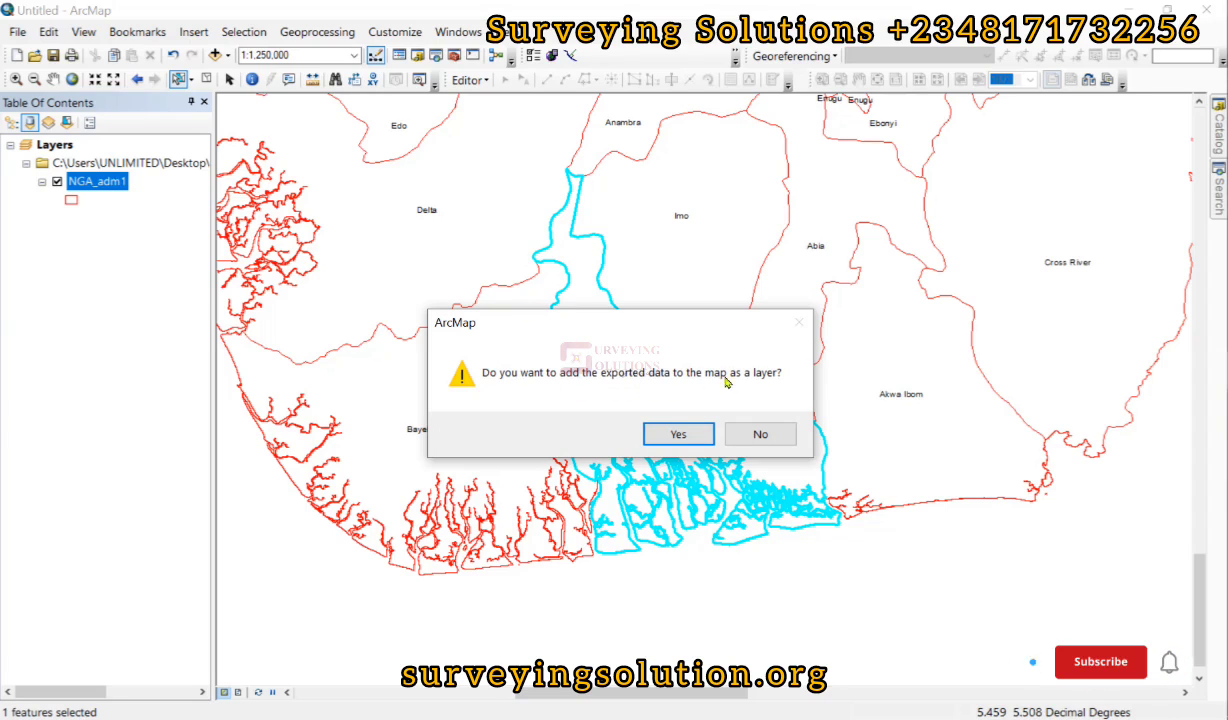
pyautogui.click(676, 432)
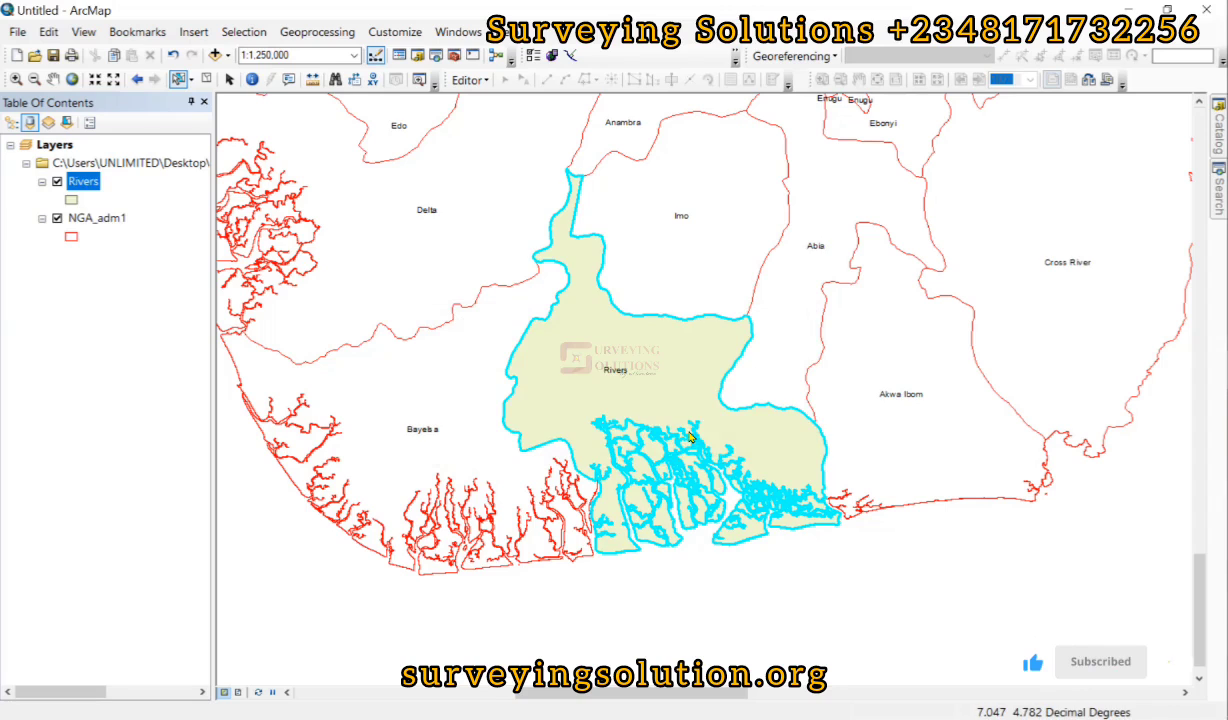
pyautogui.click(57, 219)
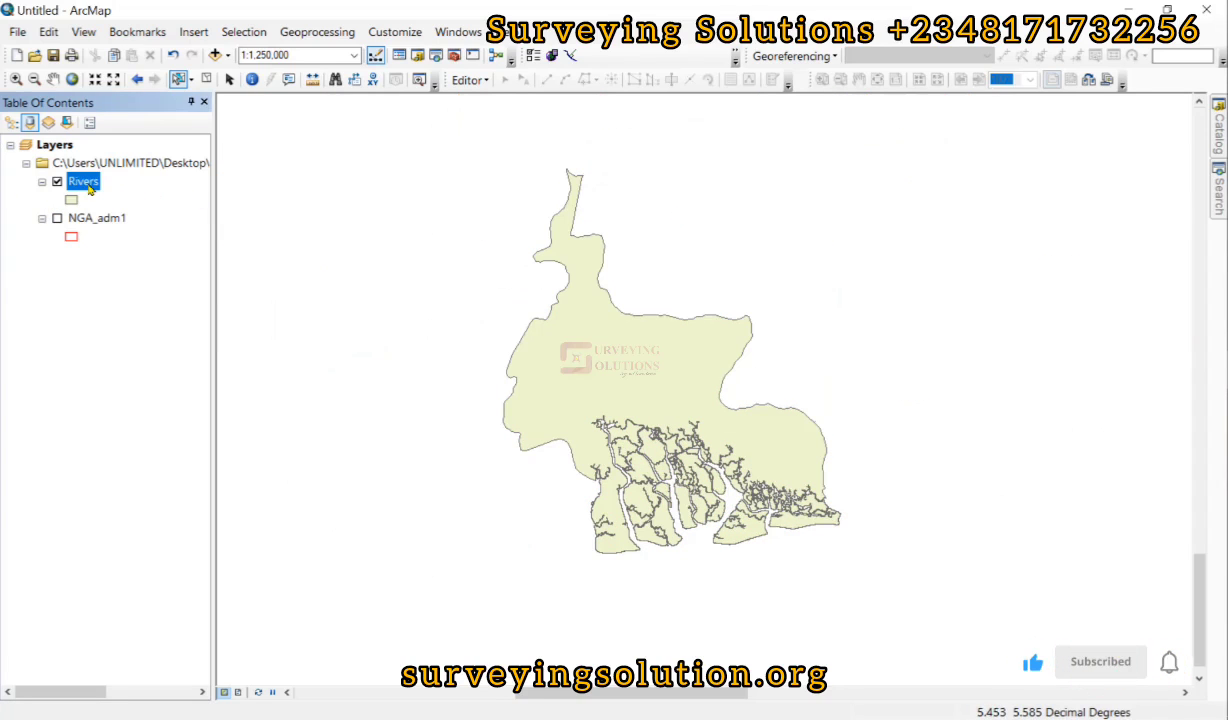
# Zoom to the Rivers layer to view it alone, then turn it off.
pyautogui.rightClick(89, 188)
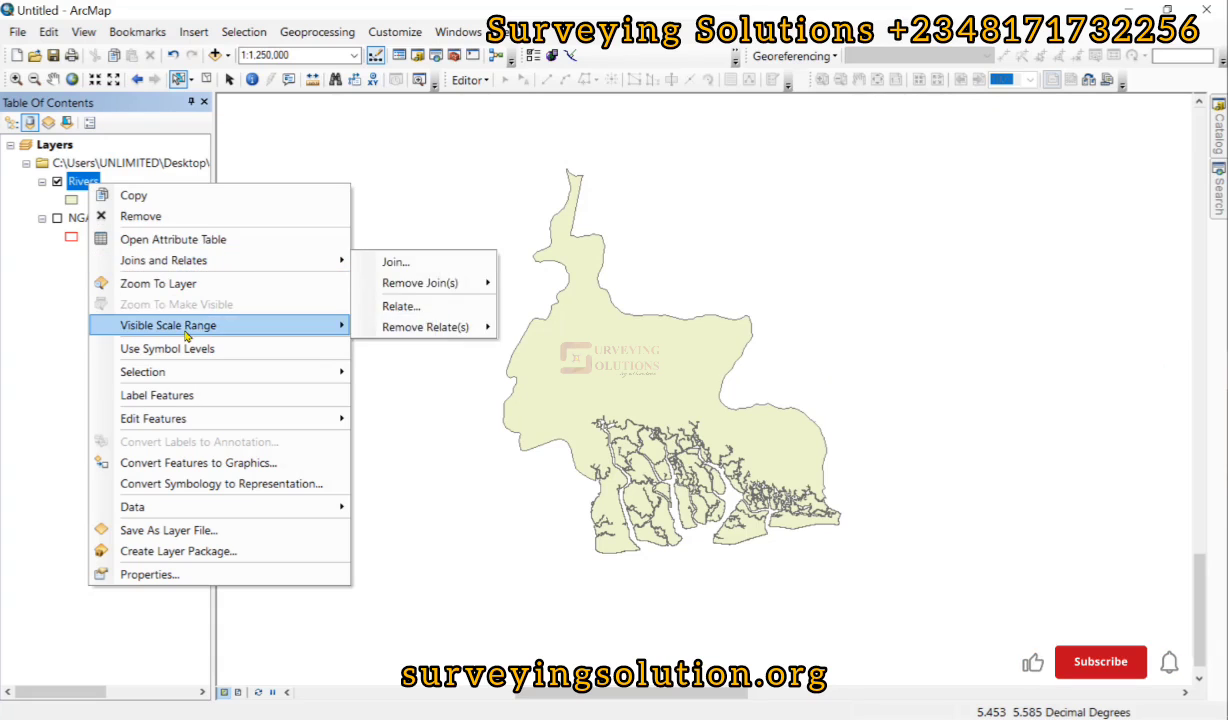
pyautogui.click(186, 283)
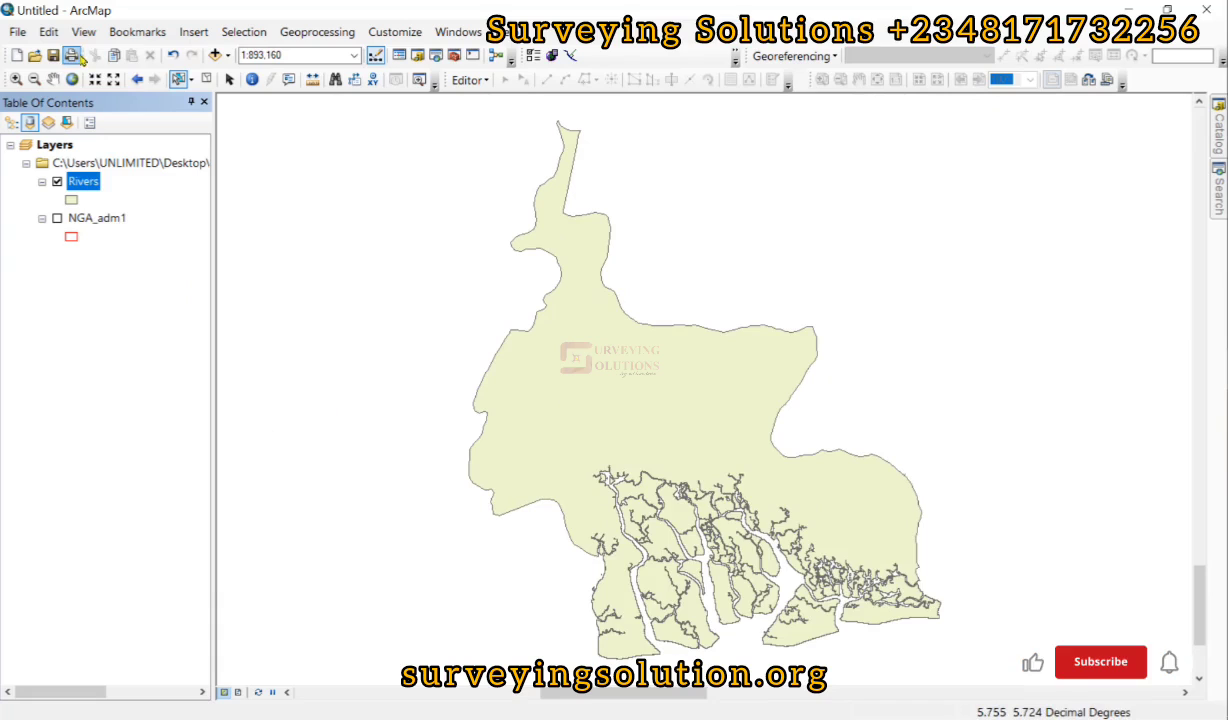
pyautogui.click(53, 79)
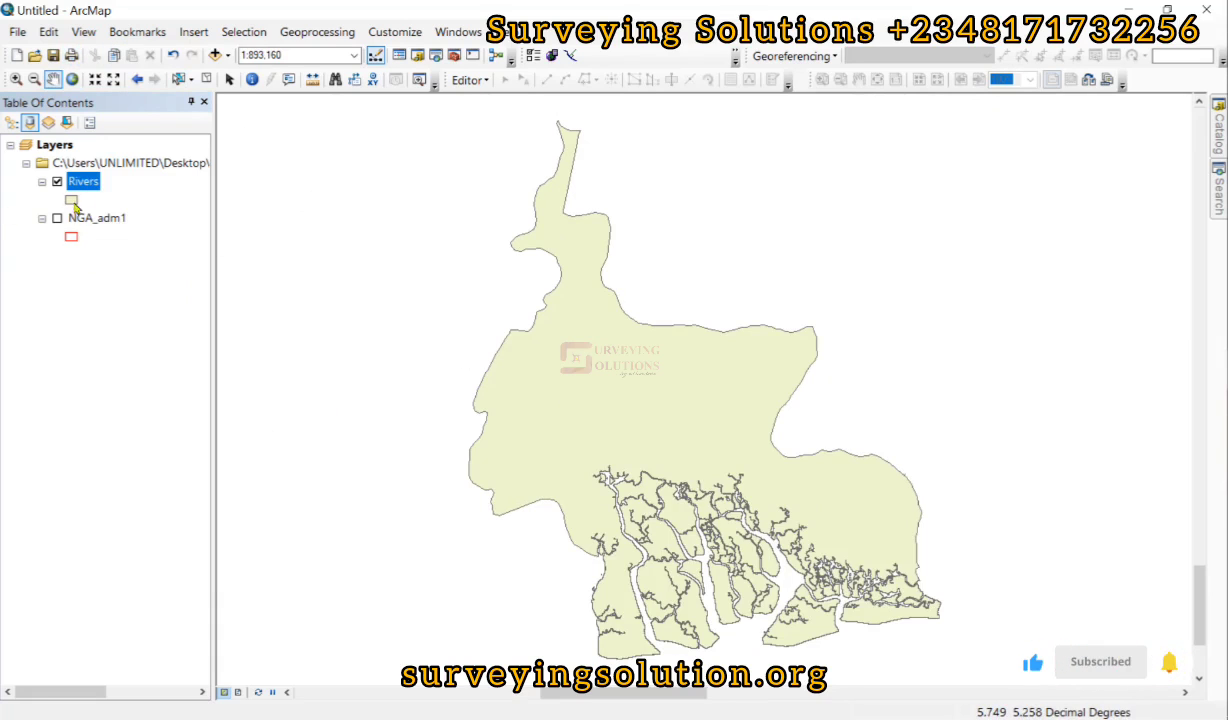
pyautogui.click(57, 182)
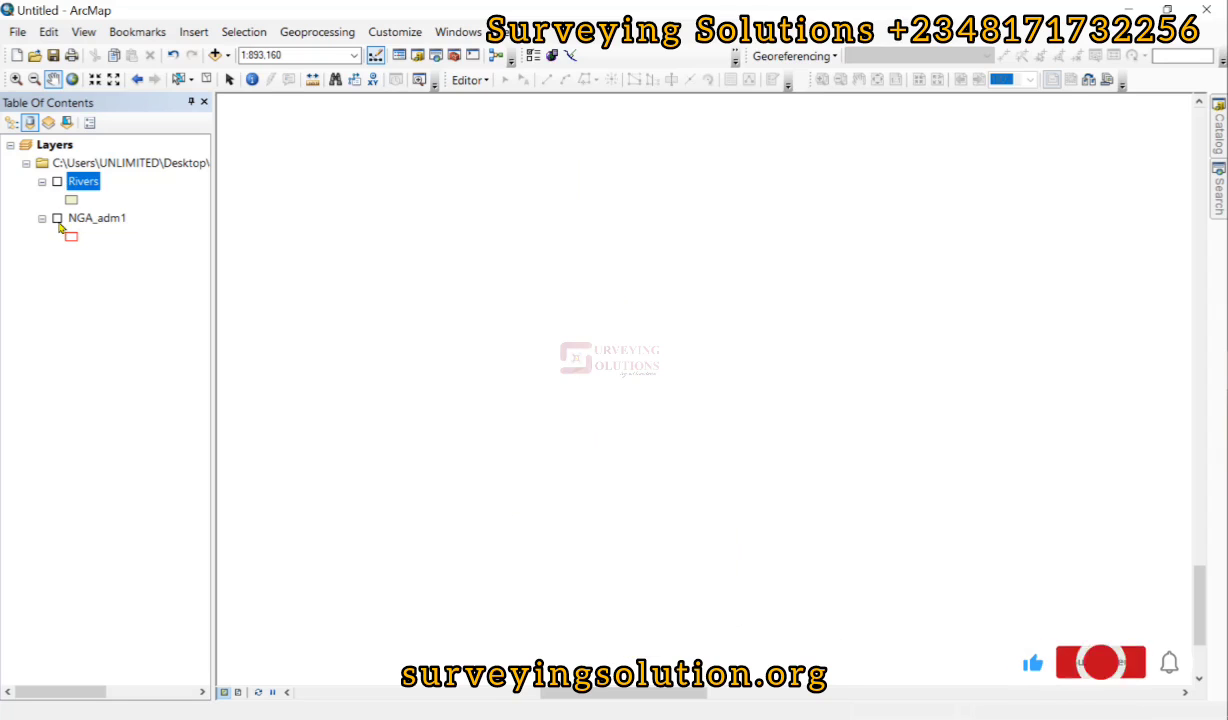
pyautogui.click(57, 218)
# Show NGA_adm1 again and clear its selected Rivers feature.
pyautogui.click(57, 219)
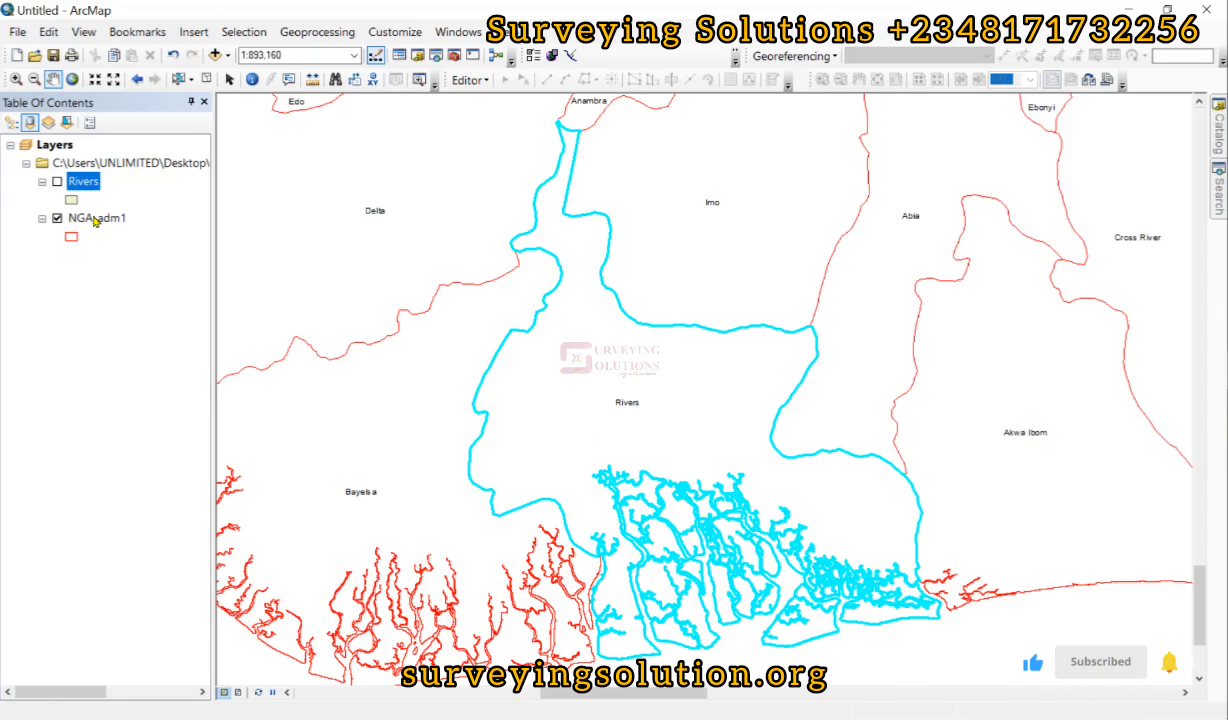
pyautogui.click(95, 219)
pyautogui.rightClick(96, 221)
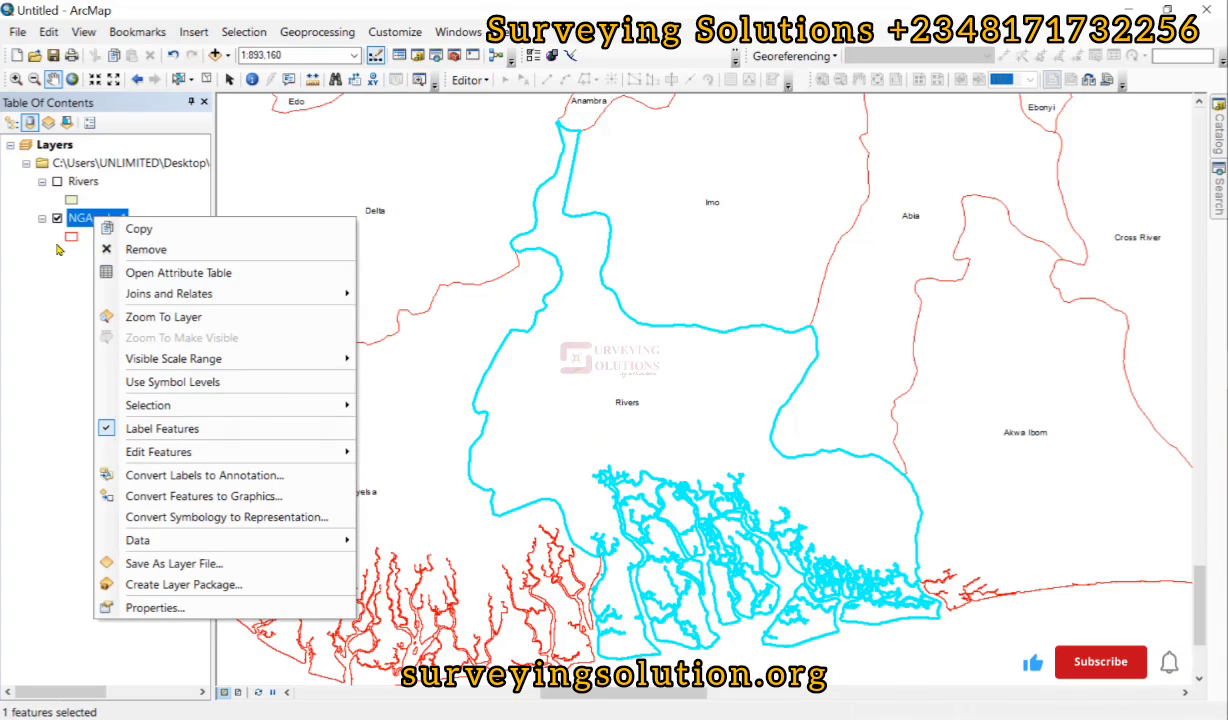
pyautogui.click(62, 298)
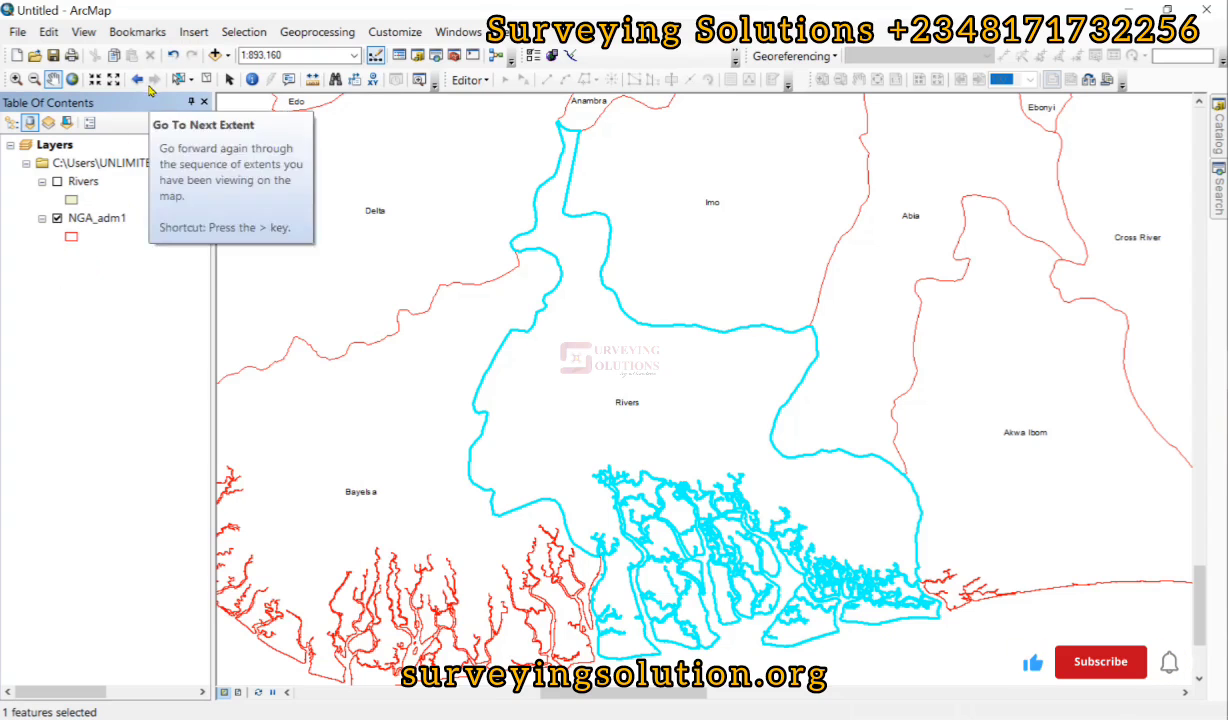
pyautogui.click(82, 220)
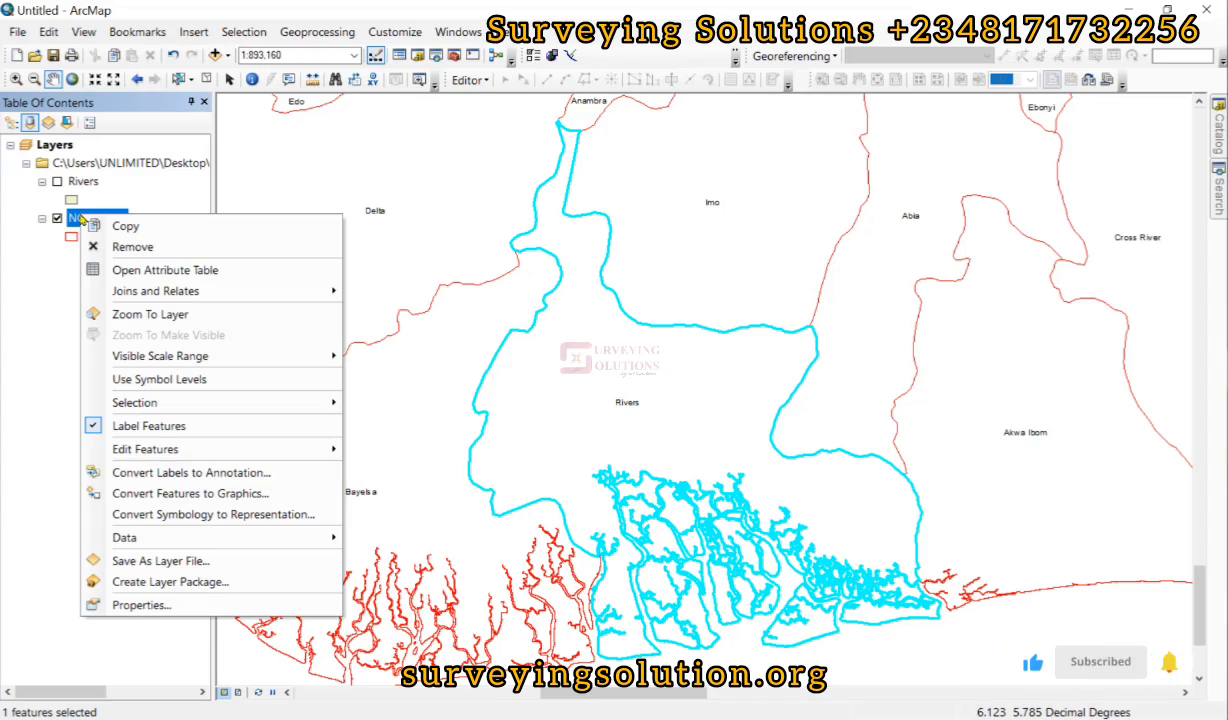
pyautogui.moveTo(330, 402)
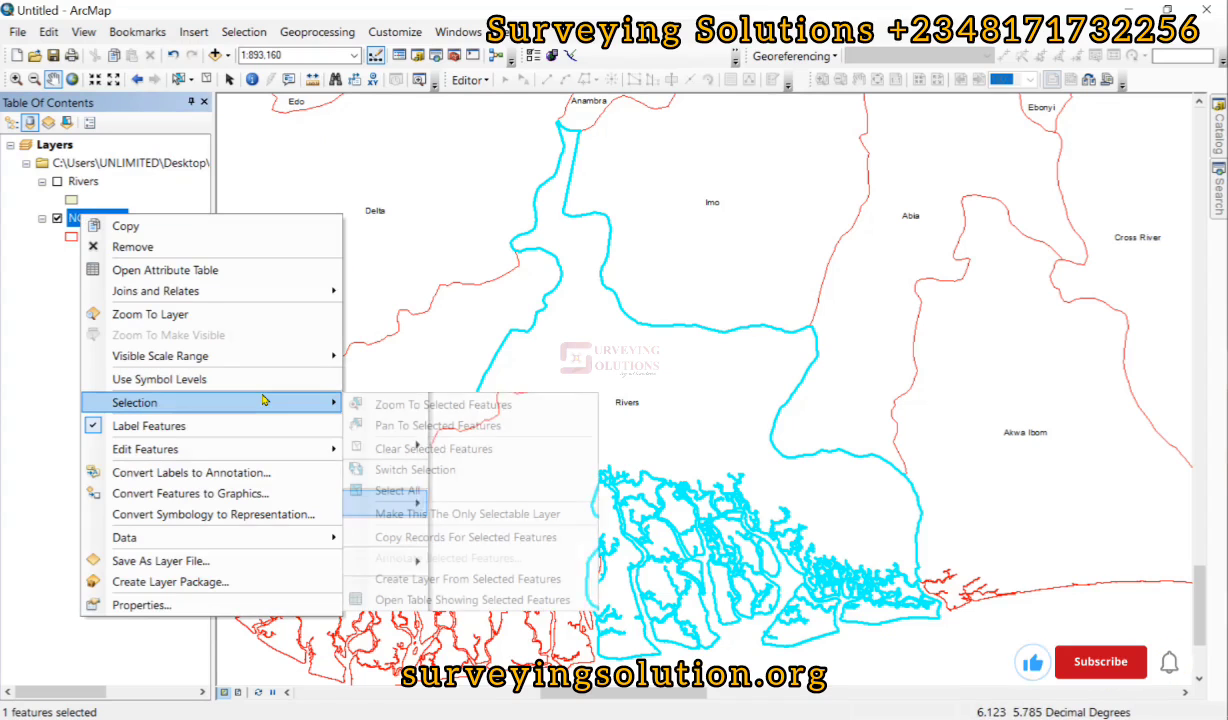
pyautogui.click(436, 448)
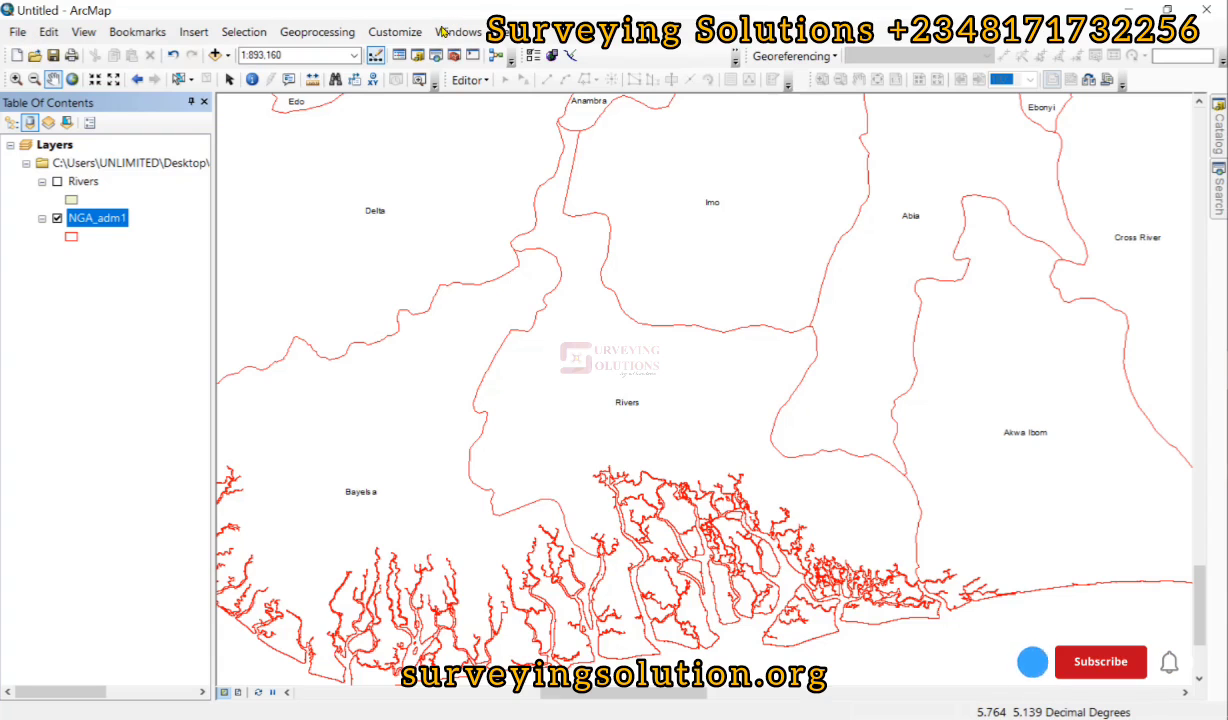
# Launch Analysis Tools > Extract > Select from ArcToolbox.
pyautogui.click(453, 57)
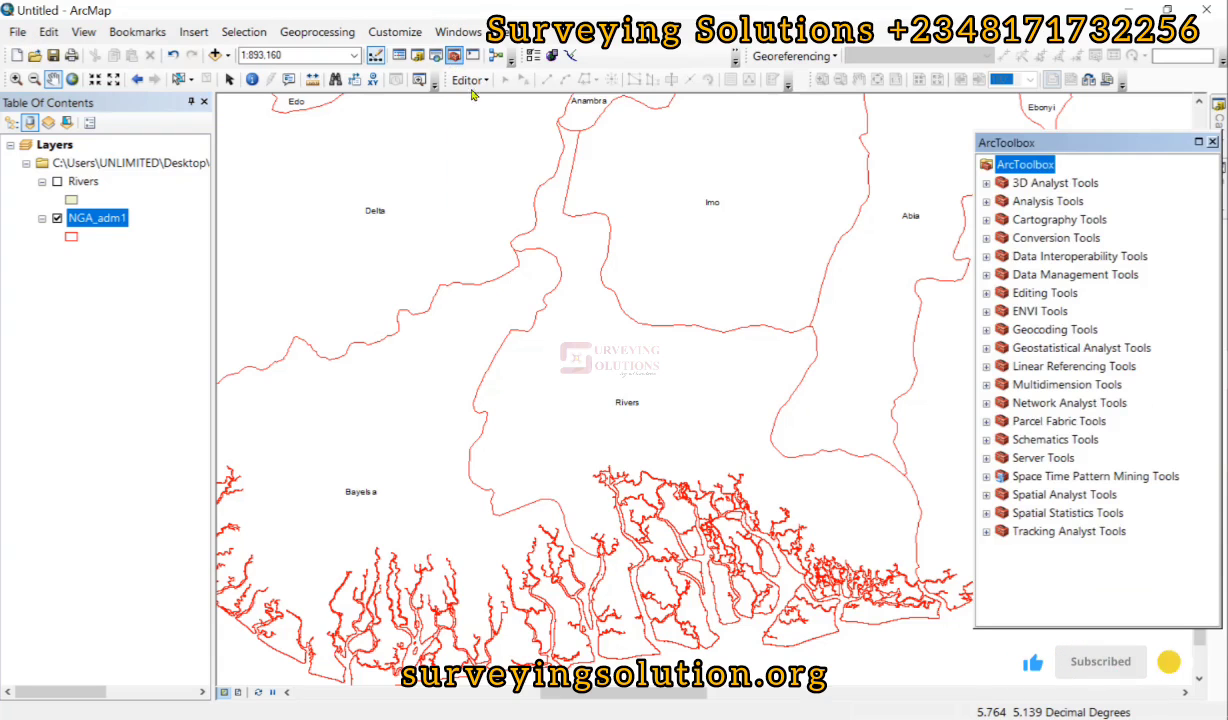
pyautogui.click(986, 201)
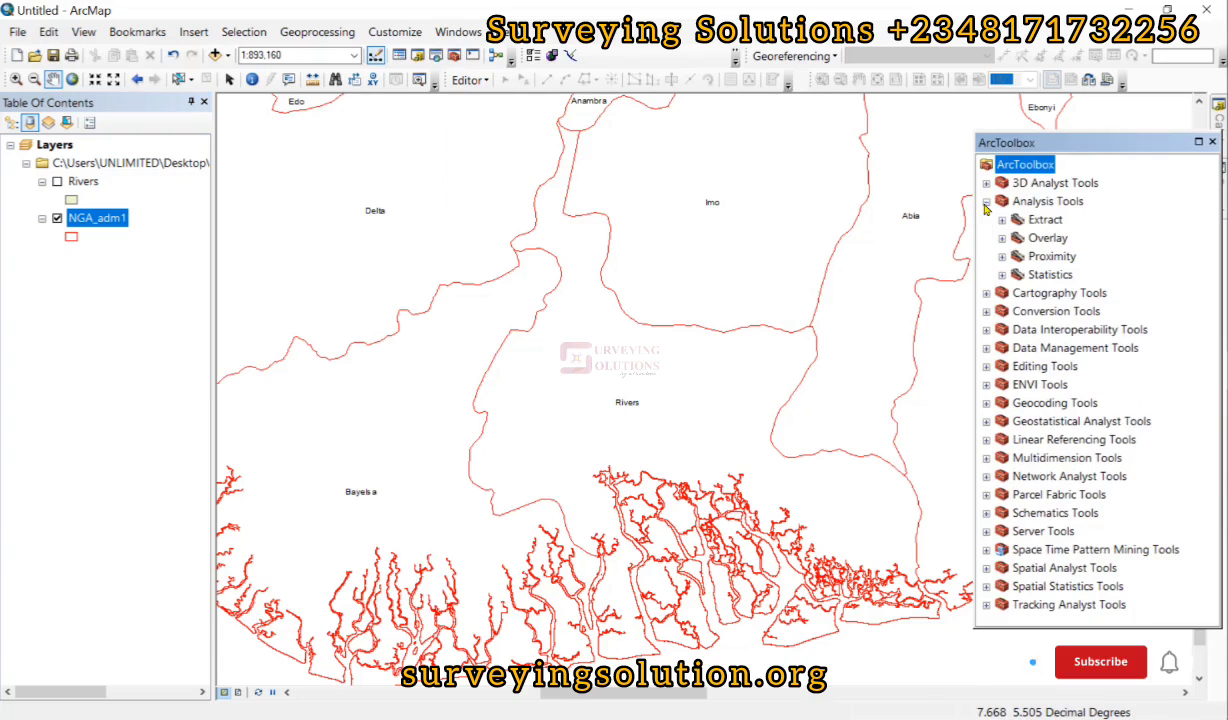
pyautogui.click(1001, 221)
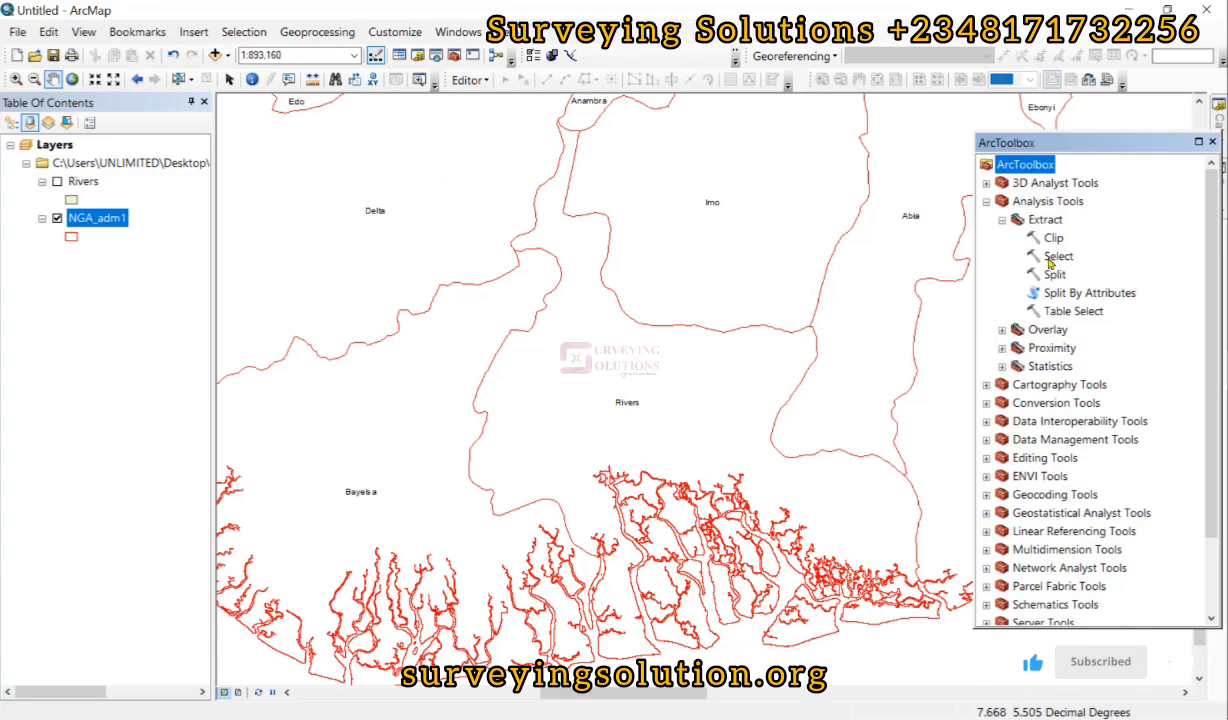
pyautogui.doubleClick(1058, 257)
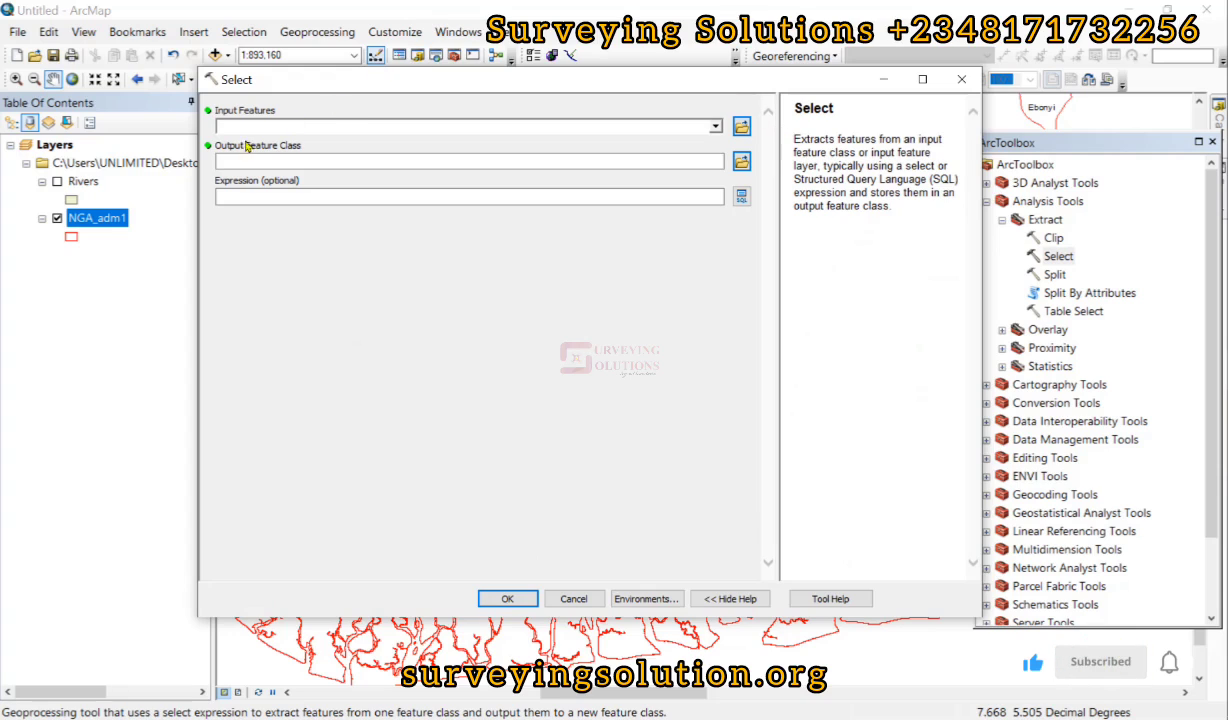
# Pick NGA_adm1 as input, view the Query Builder, then close Select without running it.
pyautogui.click(690, 124)
pyautogui.click(262, 168)
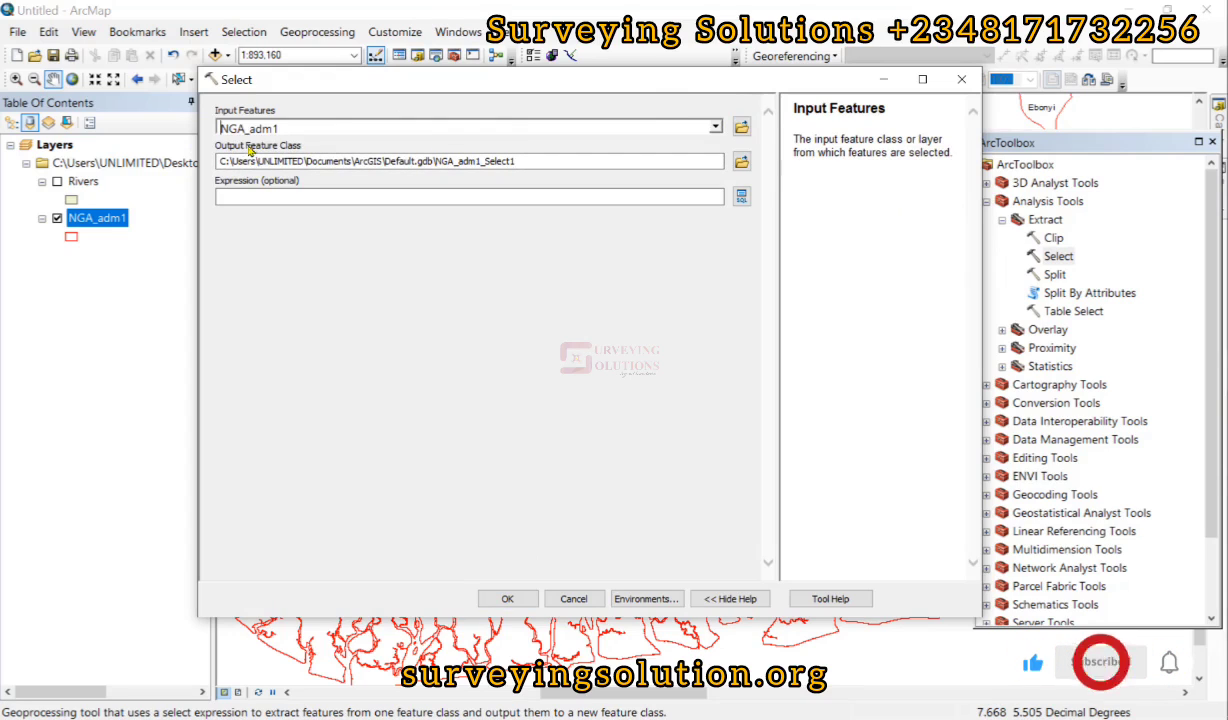
pyautogui.click(493, 158)
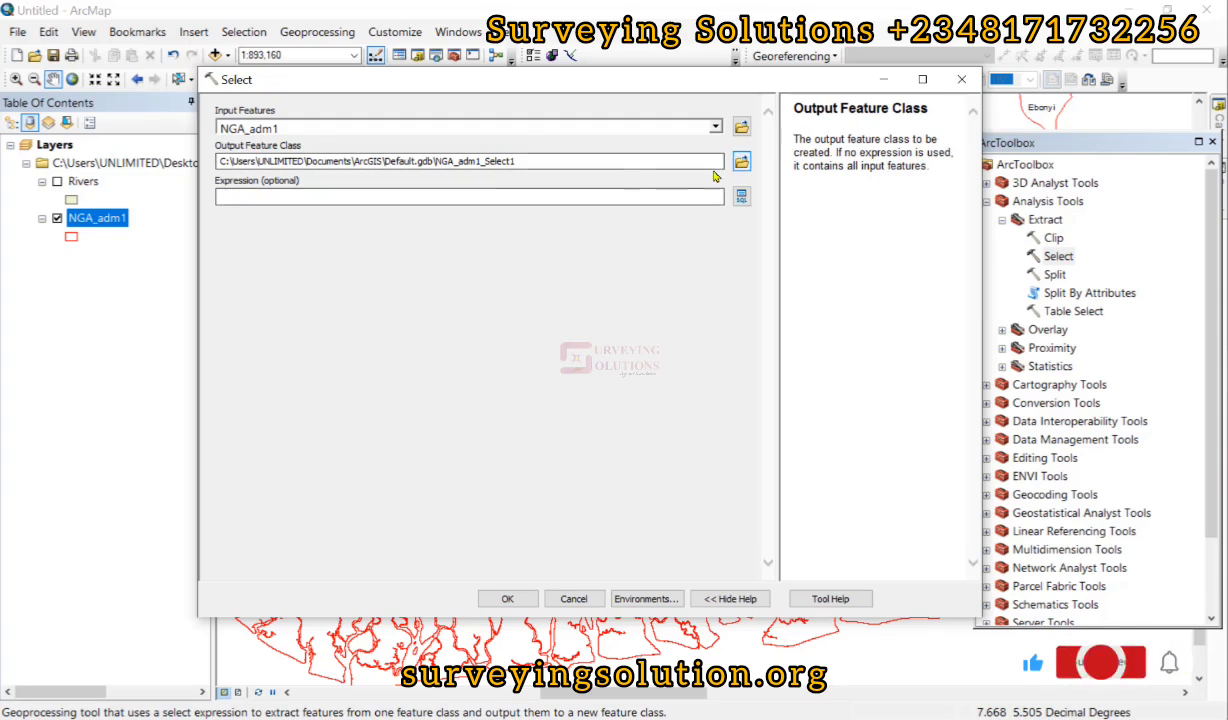
pyautogui.click(431, 196)
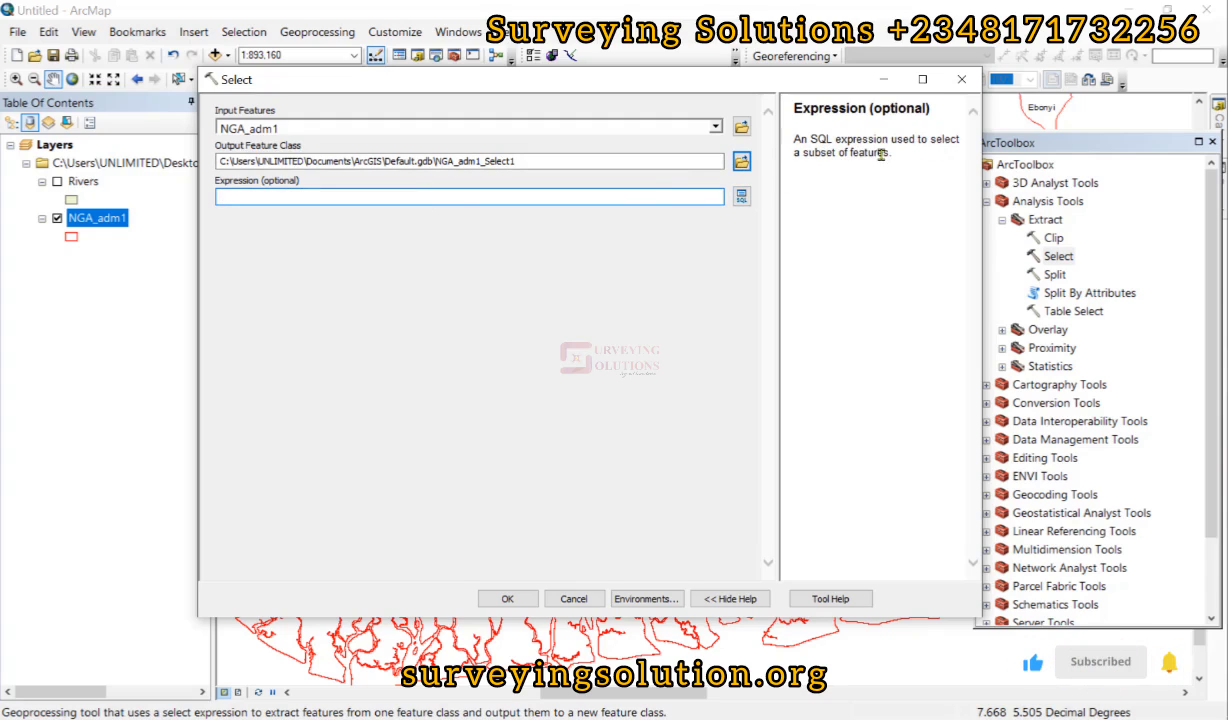
pyautogui.click(741, 196)
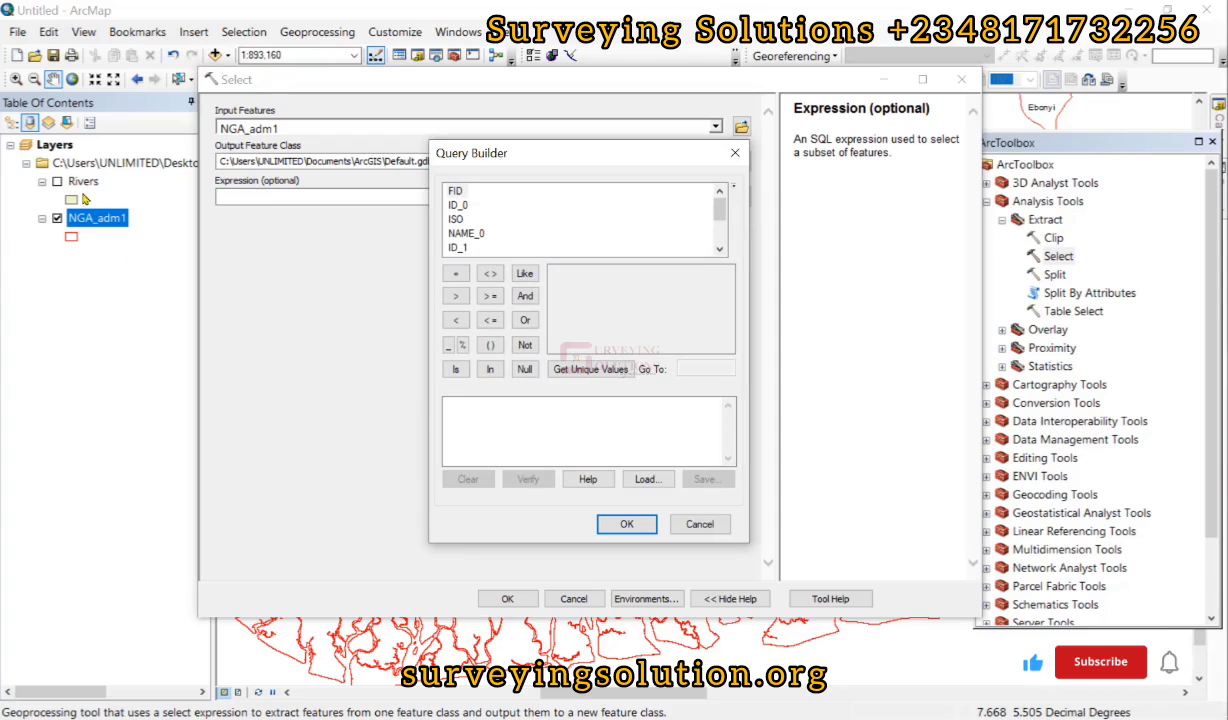
pyautogui.click(745, 155)
pyautogui.click(961, 79)
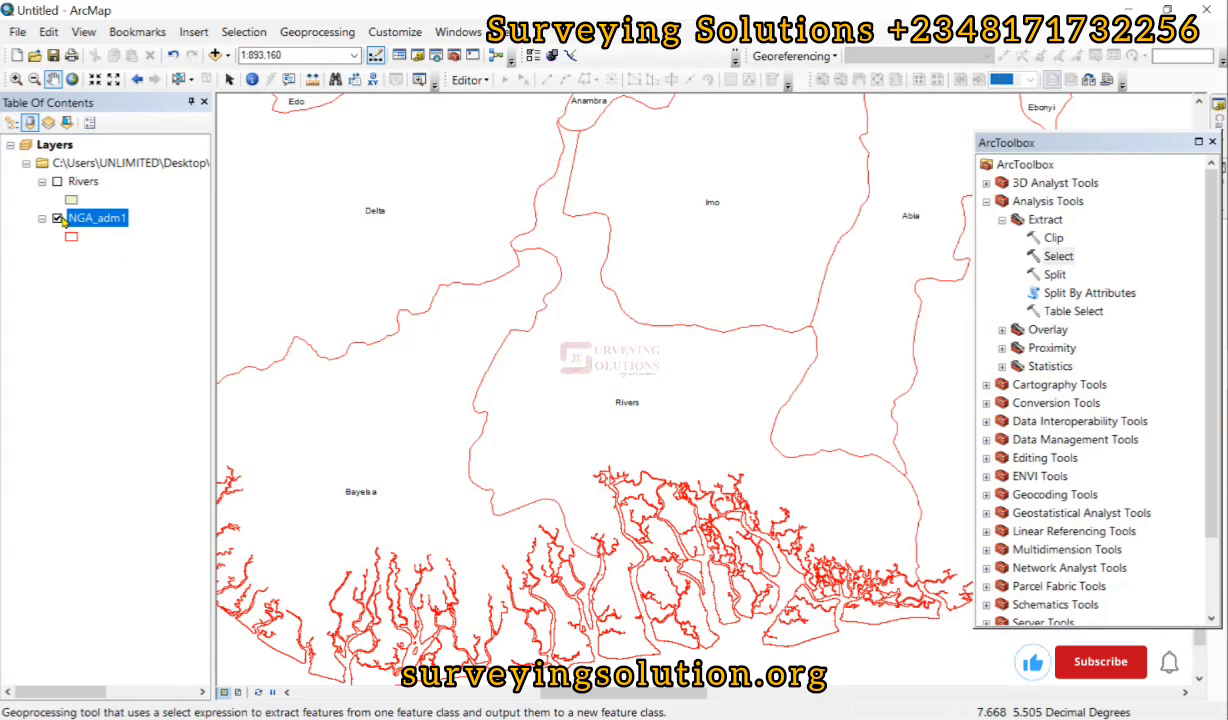
# Browse the NGA_adm1 attribute table, then reopen the Extract > Select tool.
pyautogui.rightClick(86, 217)
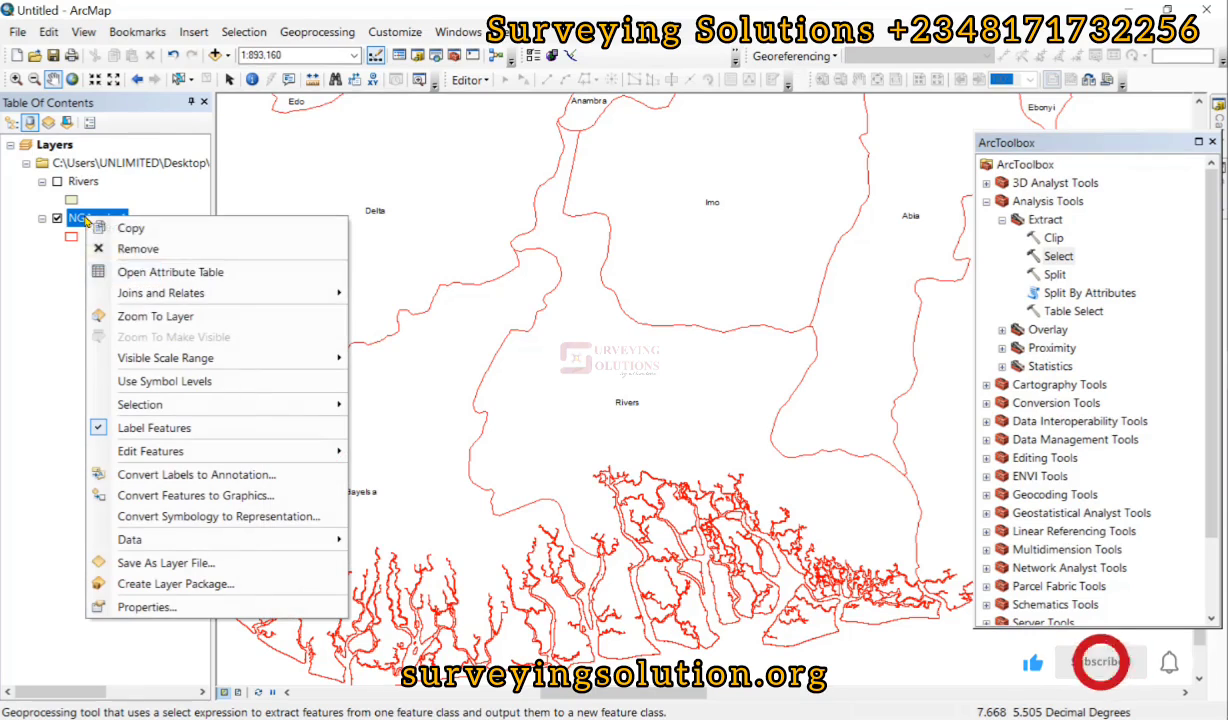
pyautogui.click(155, 272)
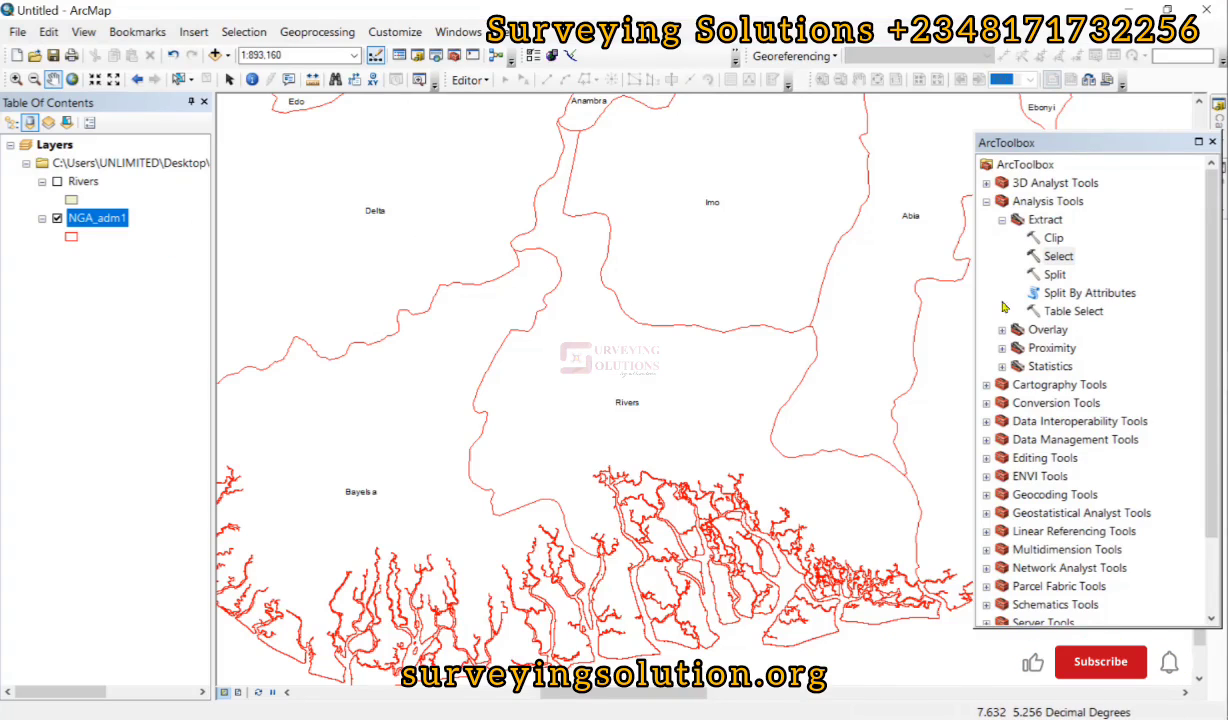
pyautogui.doubleClick(1058, 257)
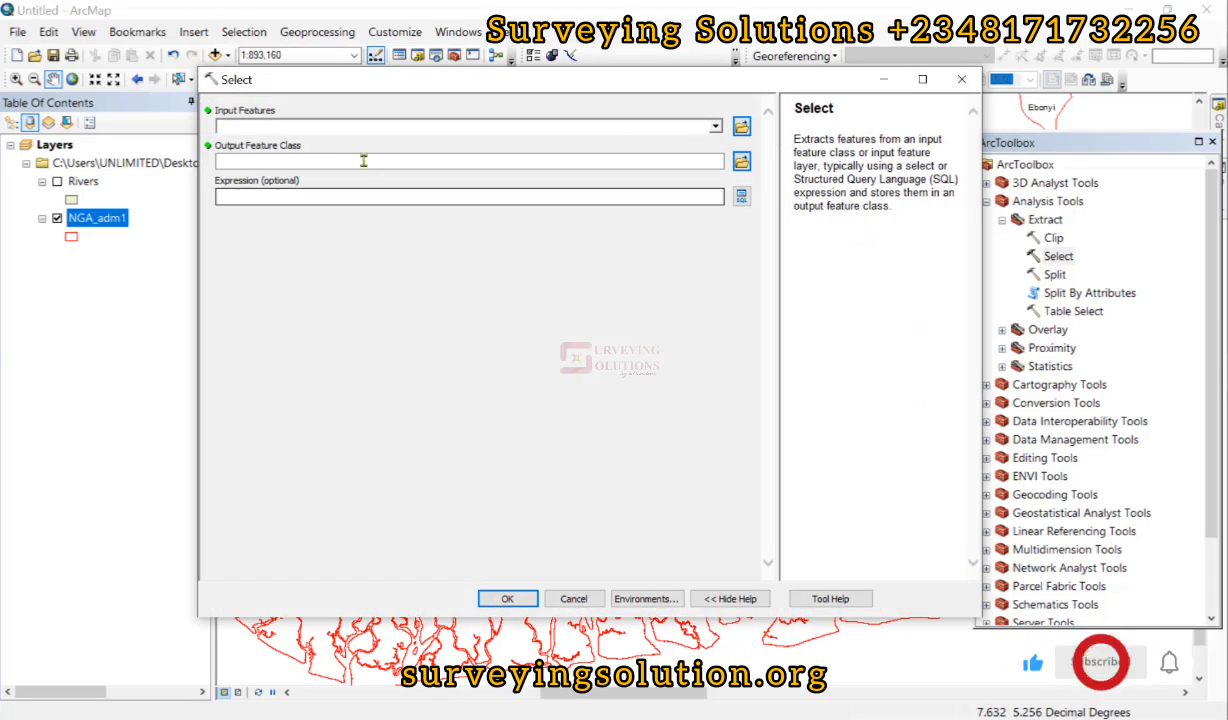
# Choose NGA_adm1 as input features and begin the SQL expression with NAME_1.
pyautogui.click(716, 127)
pyautogui.click(270, 161)
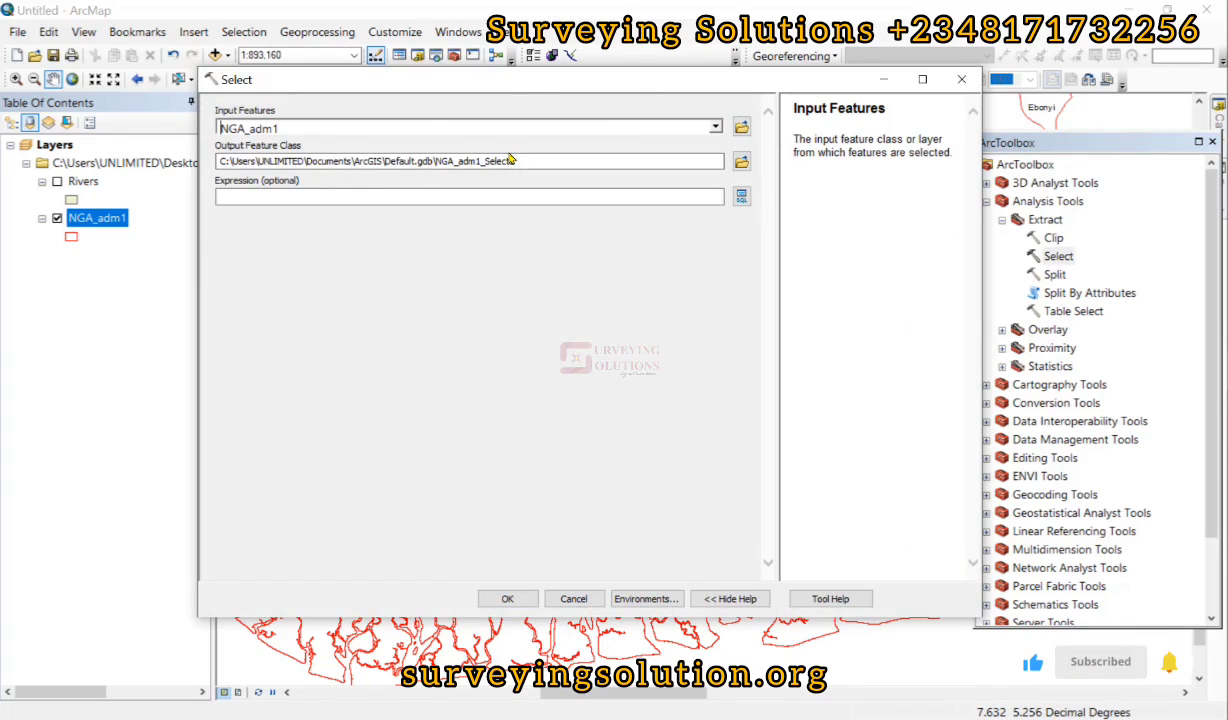
pyautogui.click(741, 196)
pyautogui.scroll(-2, 478, 219)
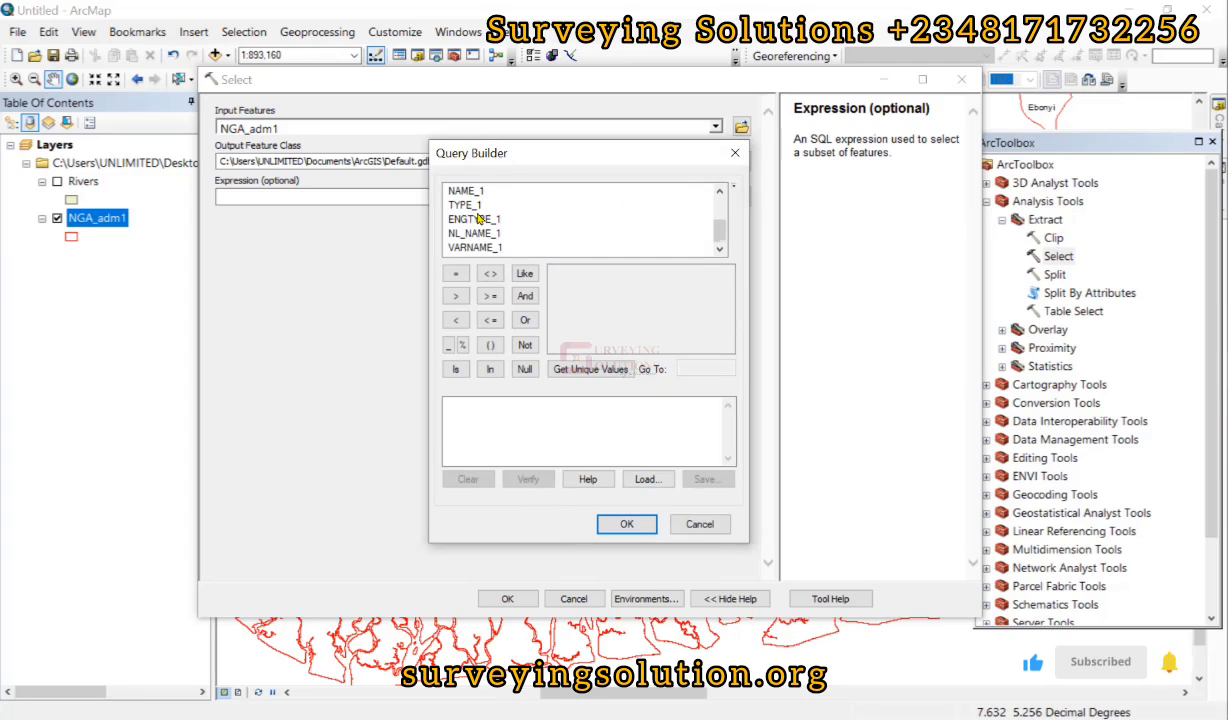
pyautogui.doubleClick(465, 191)
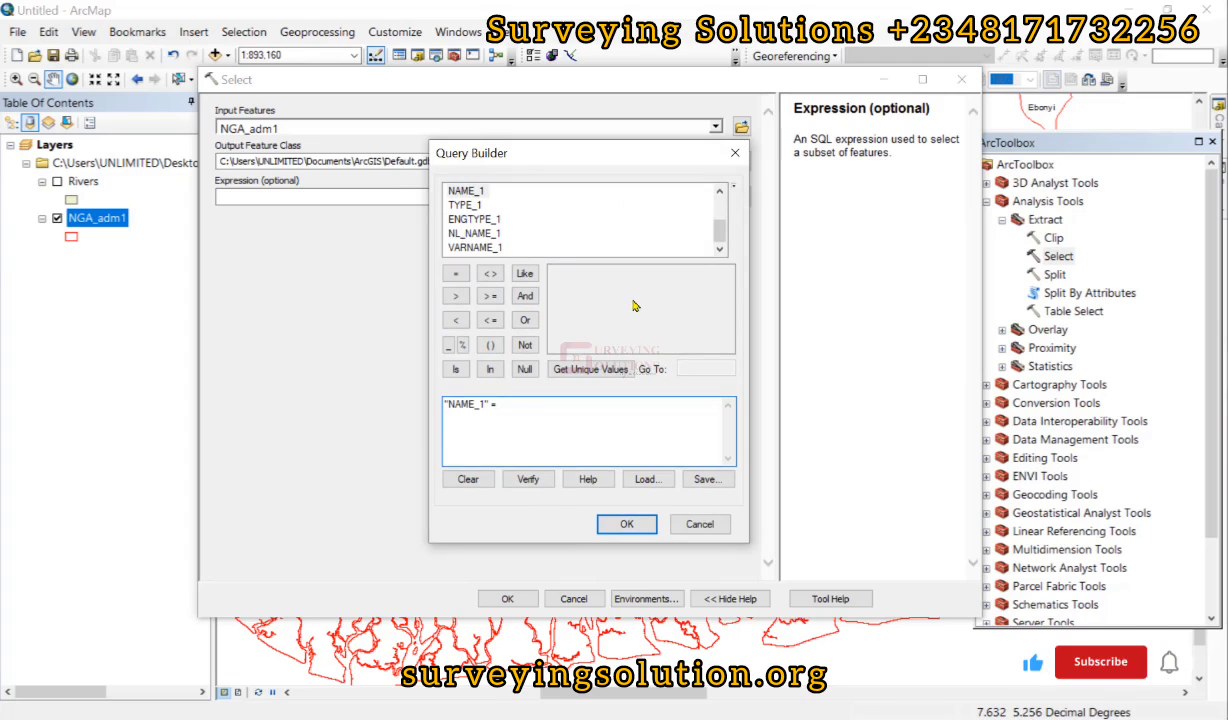
# Complete "NAME_1" = 'Rivers', verify it, and run the extraction to NGA_adm1_Select2.
pyautogui.click(590, 369)
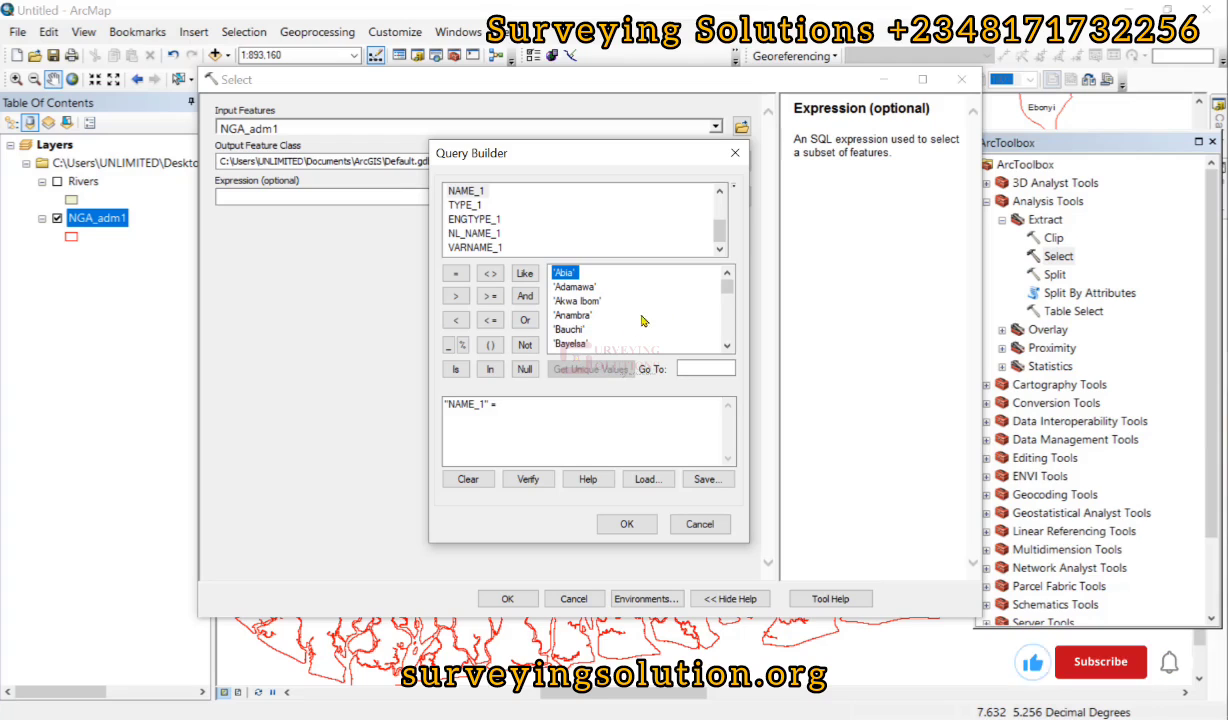
pyautogui.scroll(-6, 628, 322)
pyautogui.scroll(-4, 621, 327)
pyautogui.doubleClick(566, 302)
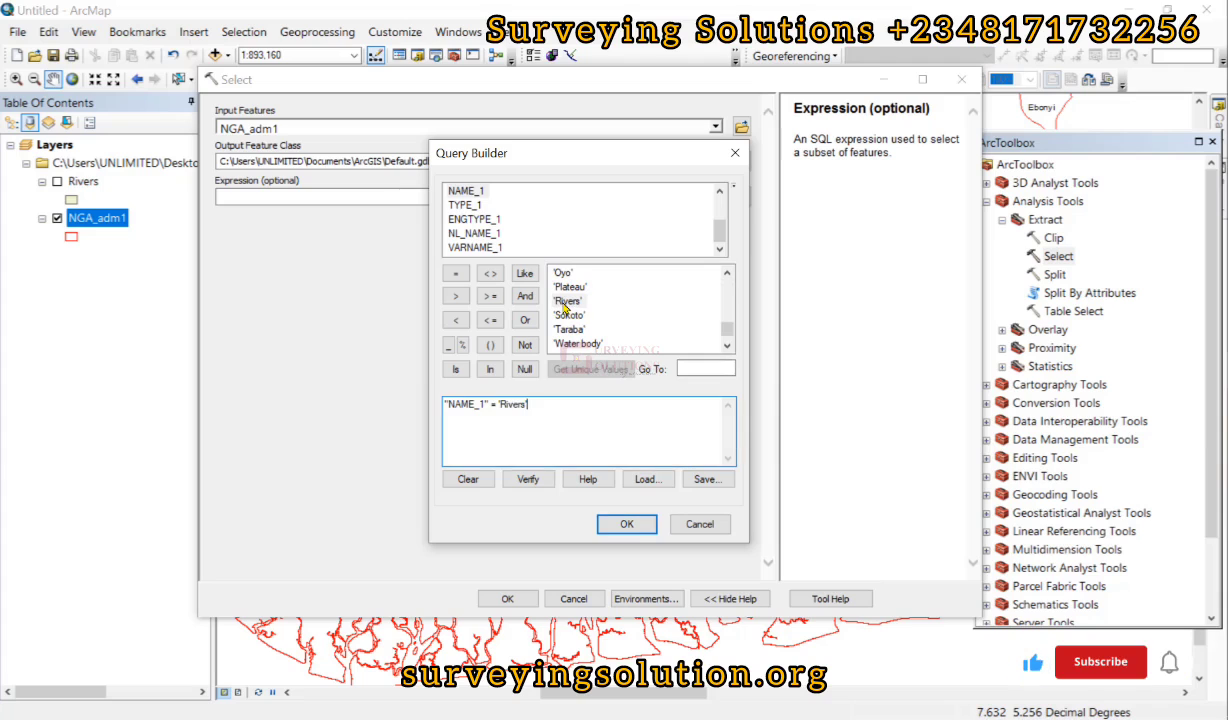
pyautogui.click(528, 479)
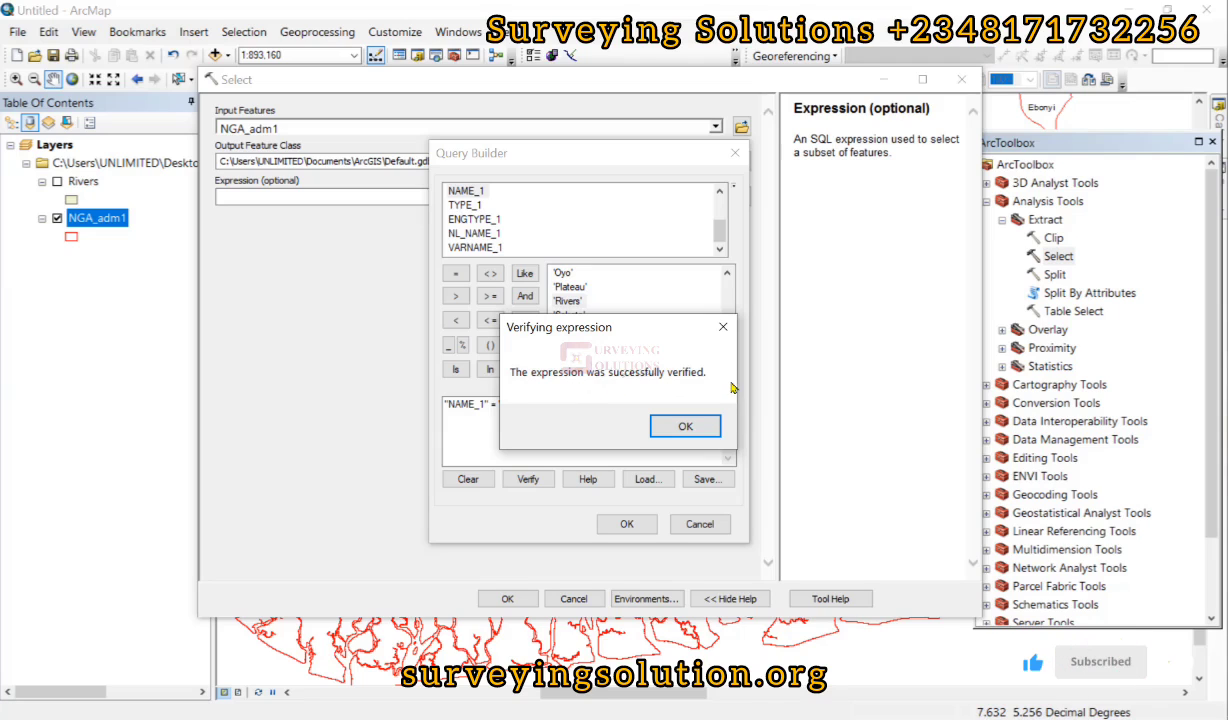
pyautogui.click(685, 427)
pyautogui.click(626, 523)
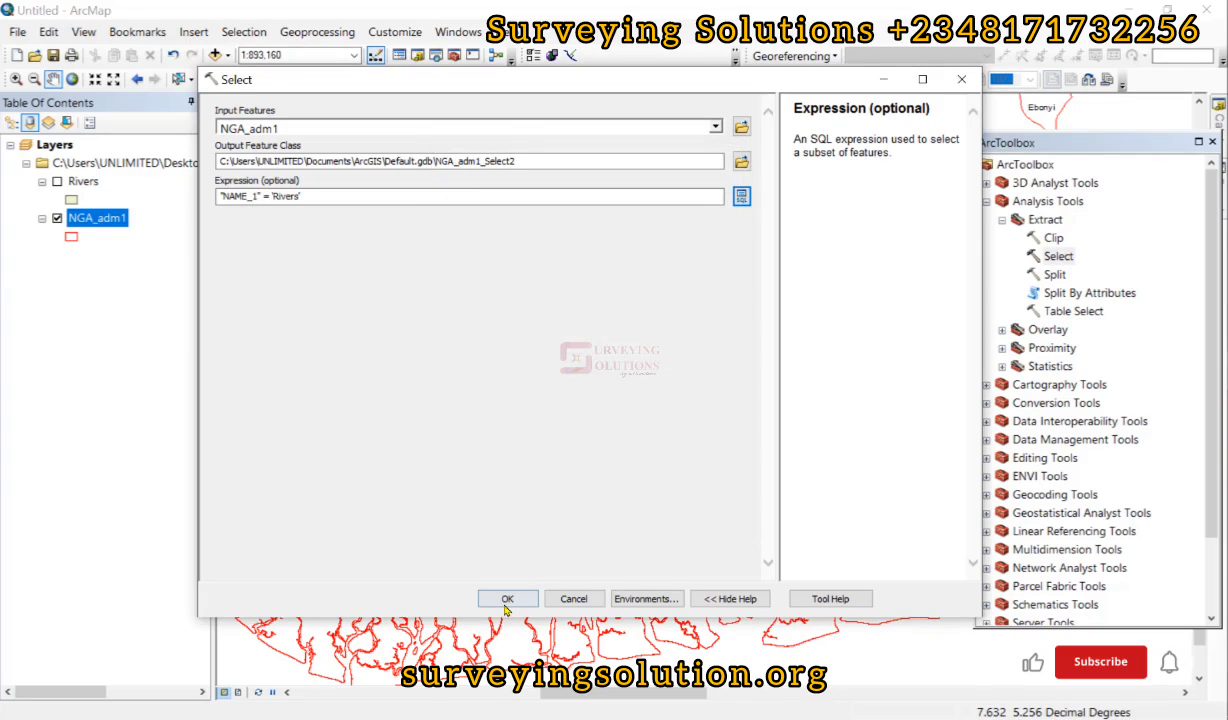
pyautogui.click(507, 599)
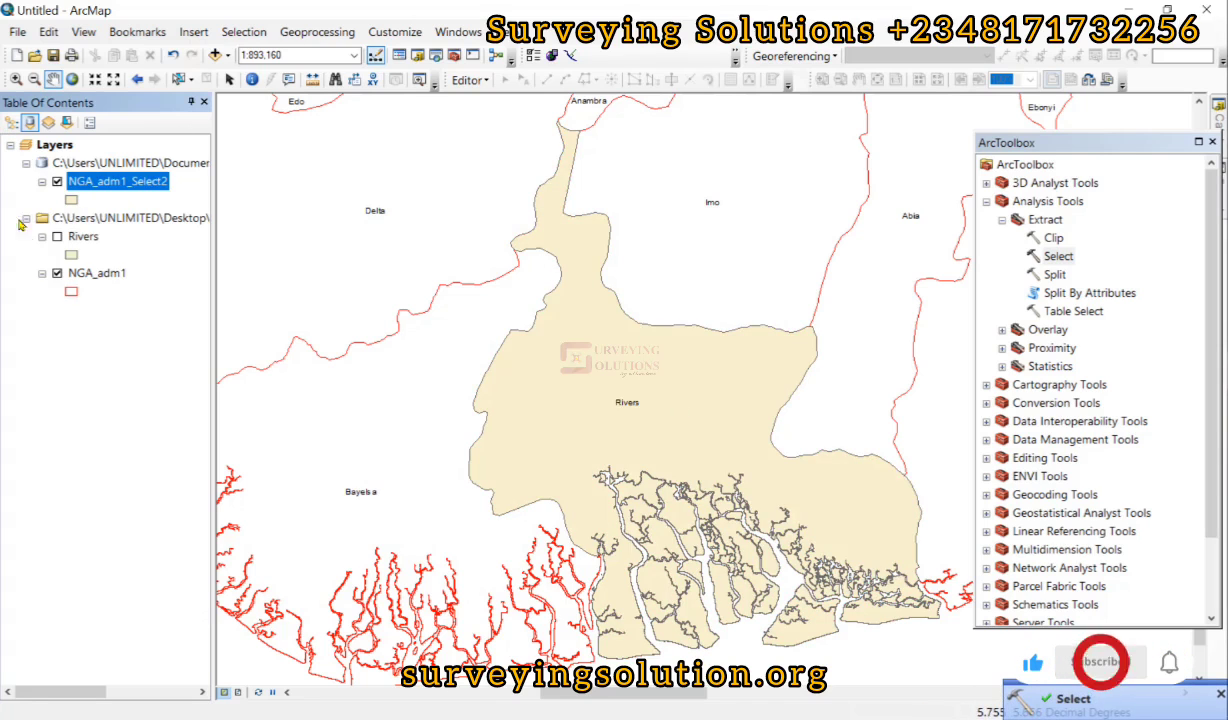
# Turn off the NGA_adm1 and NGA_adm1_Select2 layers so the map area is empty.
pyautogui.click(57, 274)
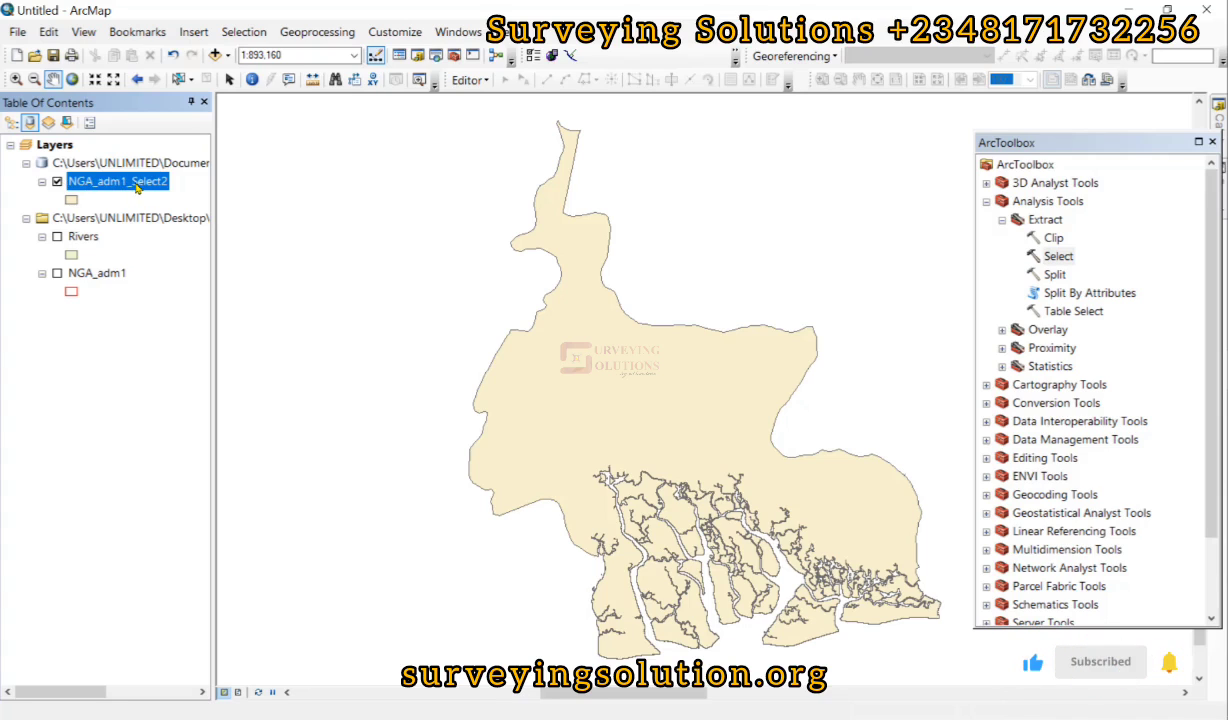
pyautogui.click(137, 183)
pyautogui.click(57, 182)
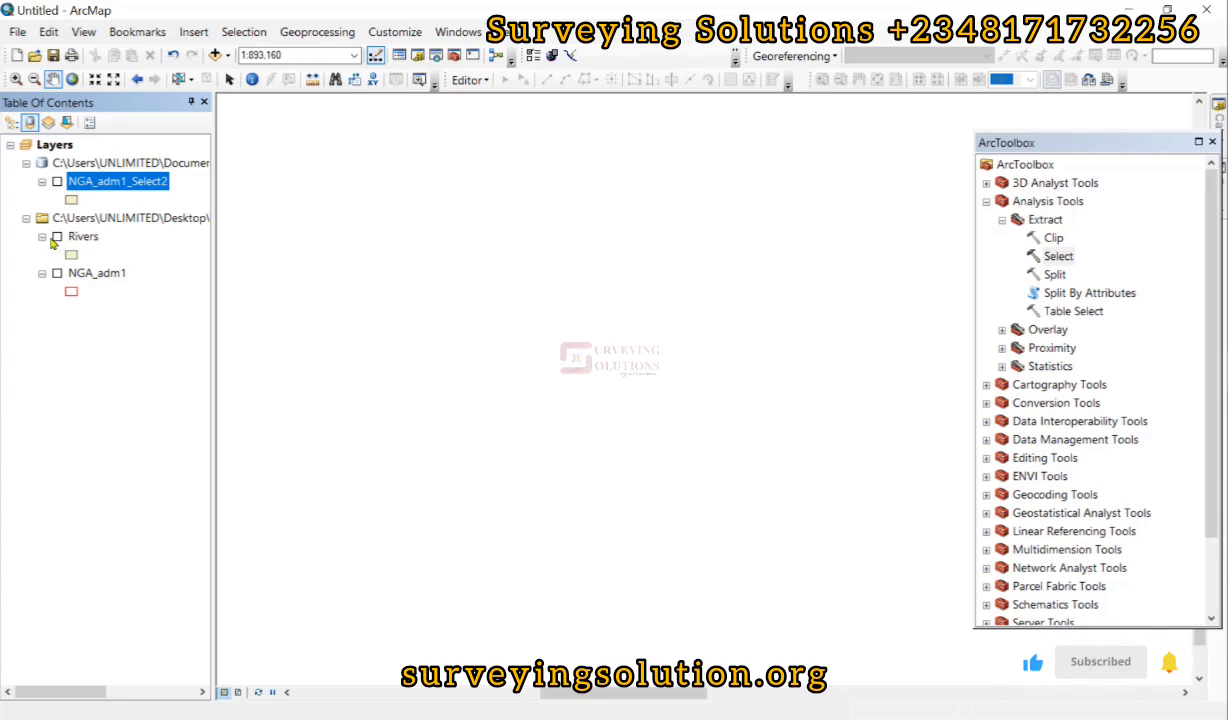
# Toggle the Rivers and NGA_adm1_Select2 layers to compare them, leaving only Rivers visible.
pyautogui.click(57, 237)
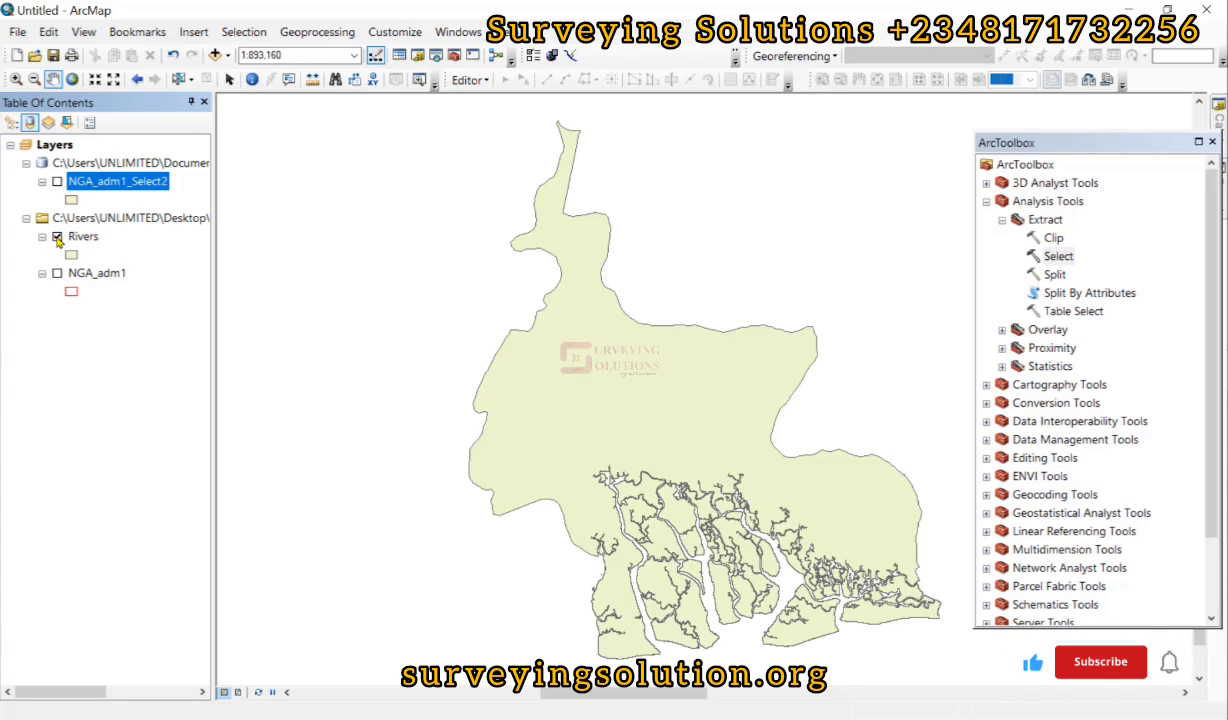
pyautogui.click(57, 237)
pyautogui.click(57, 182)
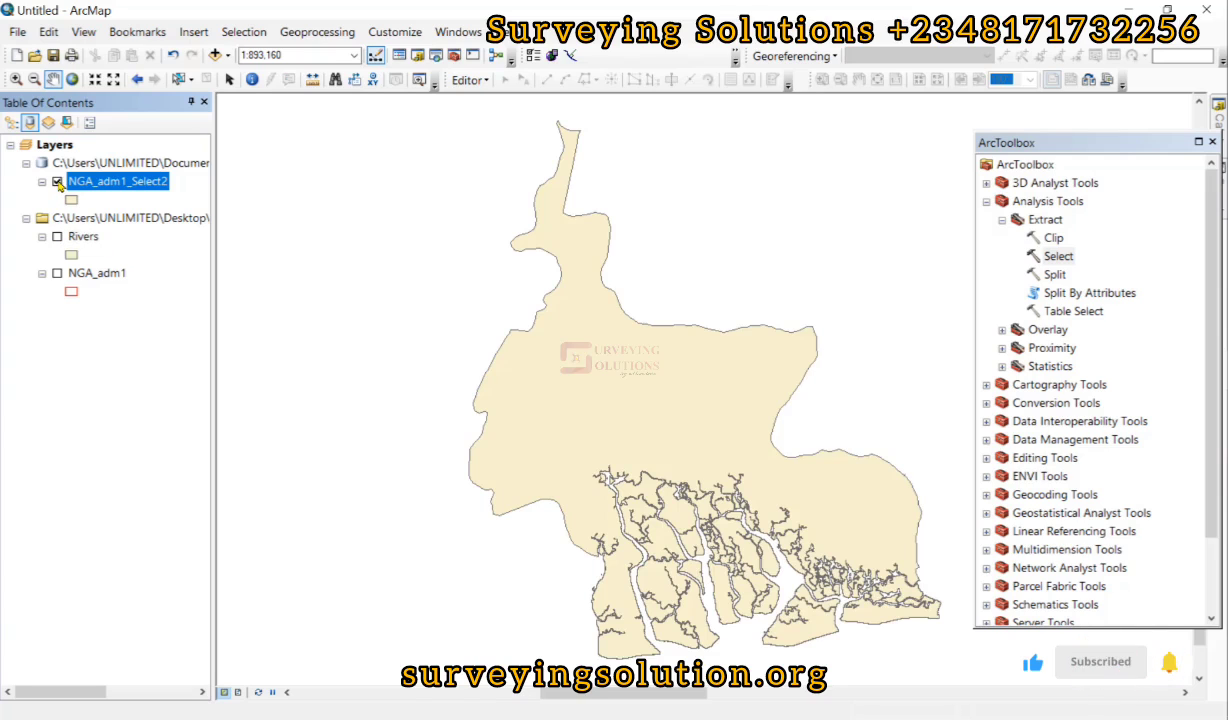
pyautogui.click(57, 182)
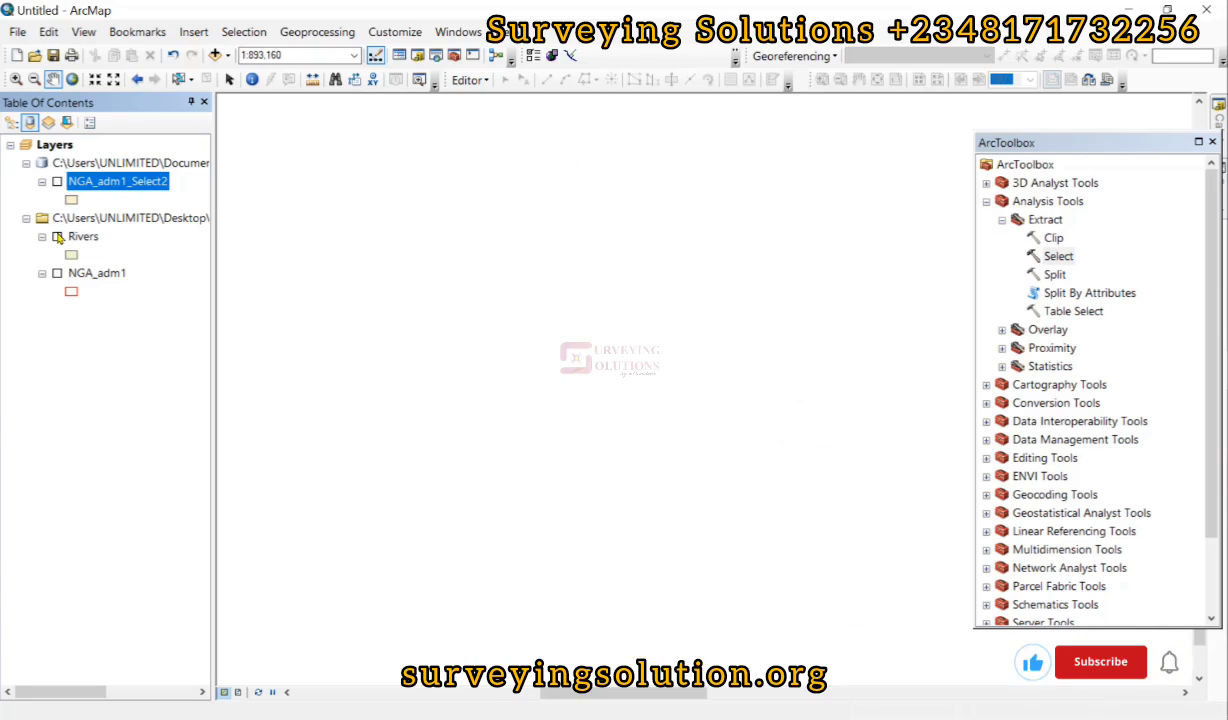
pyautogui.click(57, 237)
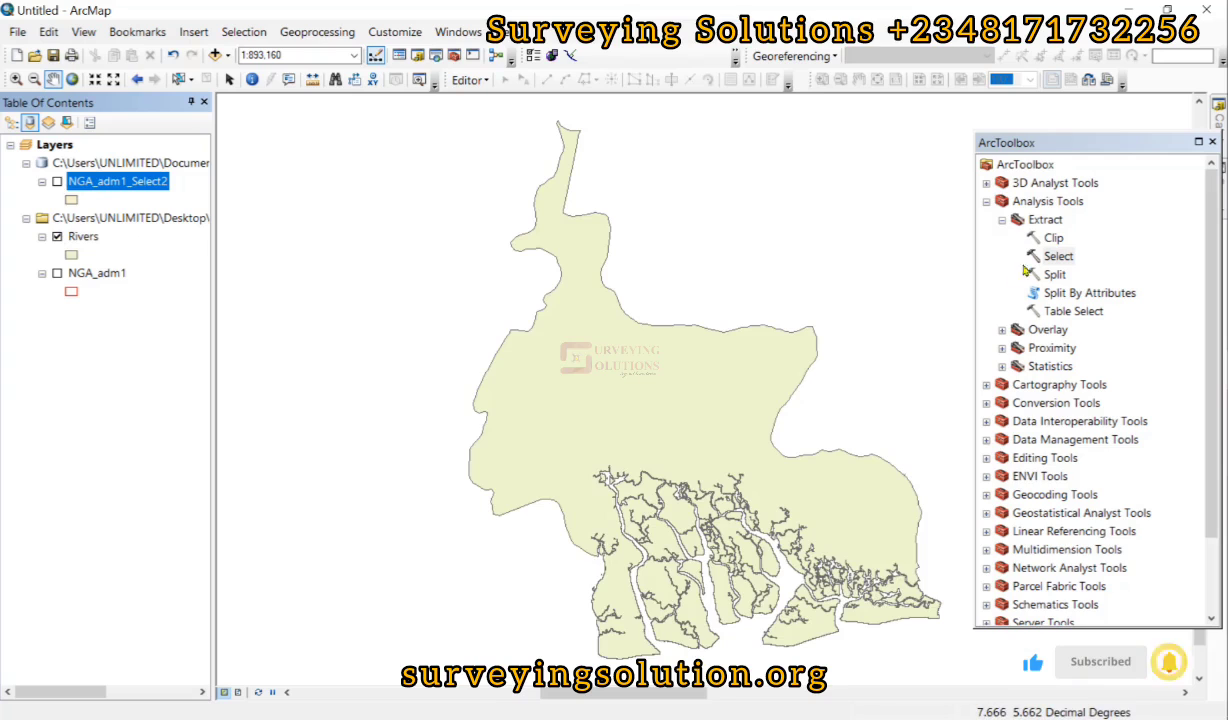
# Collapse the Extract toolset and Analysis Tools, then close the ArcToolbox window.
pyautogui.click(1002, 219)
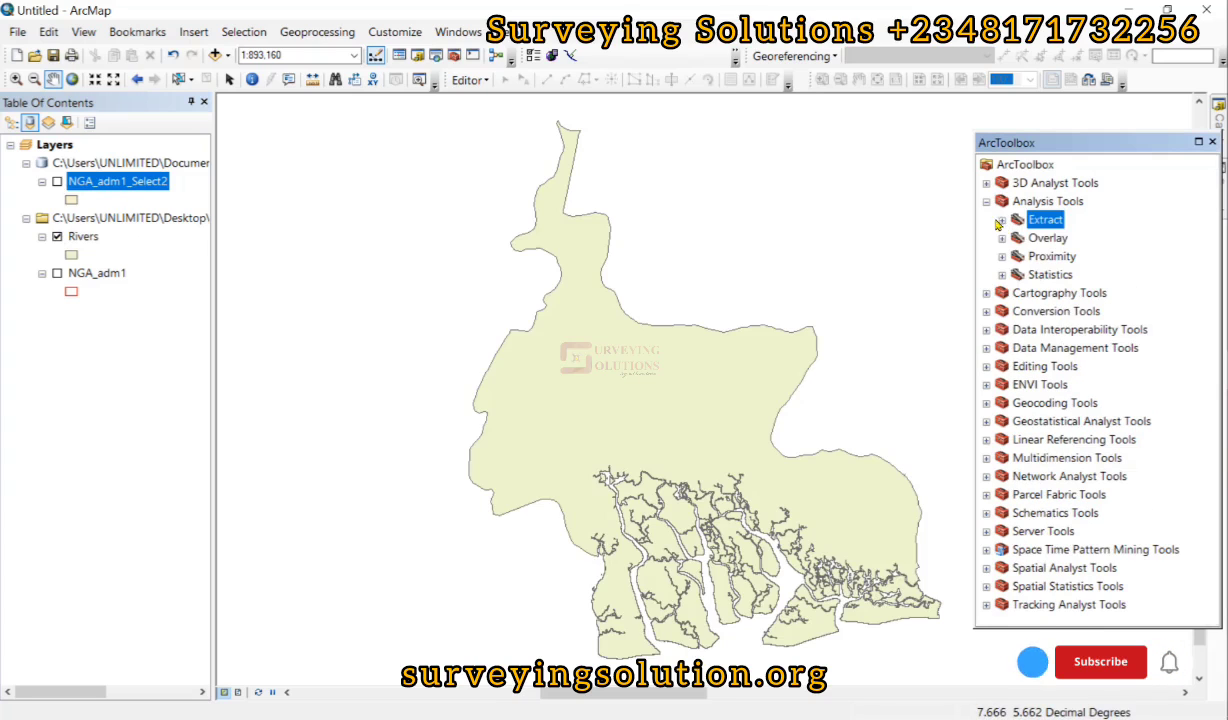
pyautogui.click(986, 201)
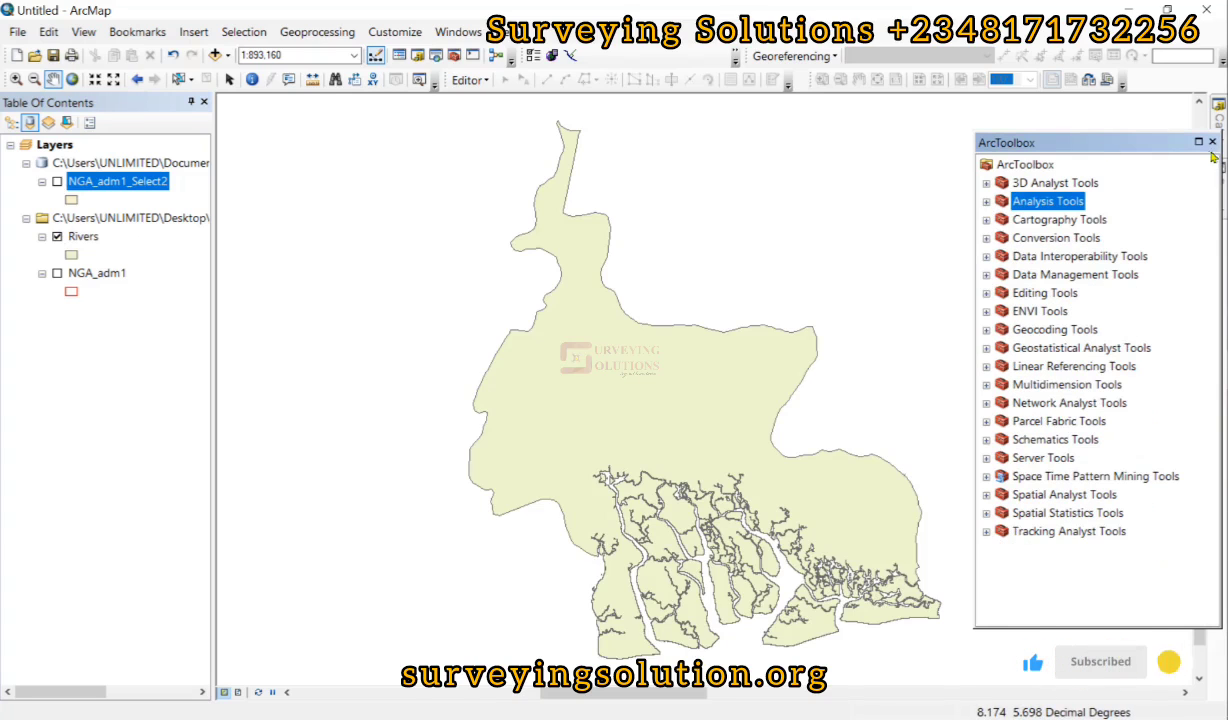
pyautogui.click(1212, 142)
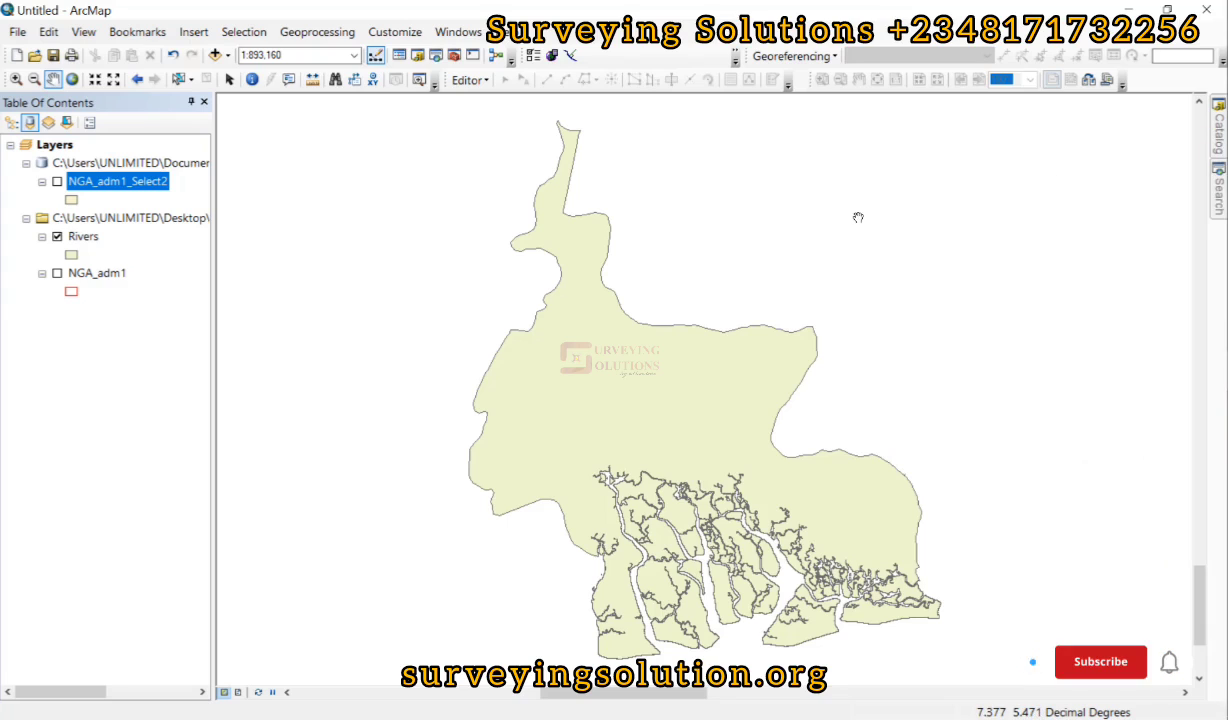